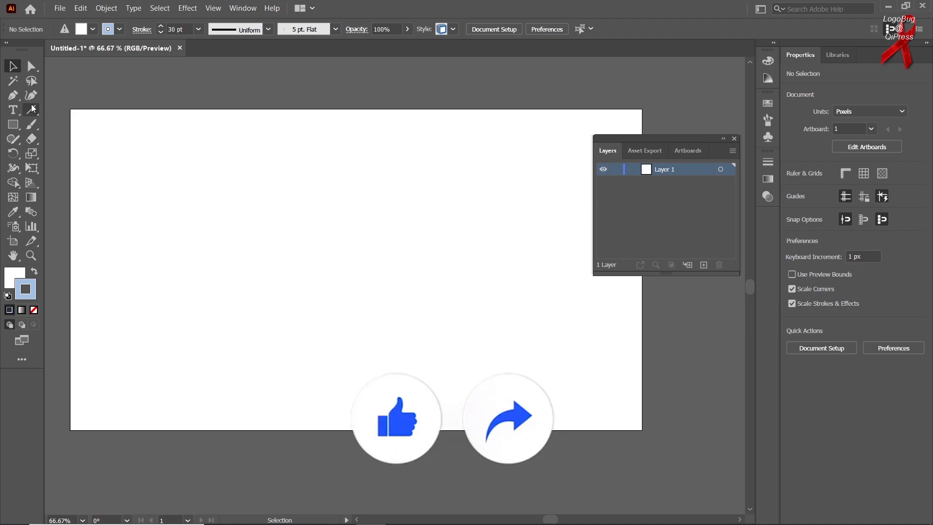
Draw a hexagon about 351 px wide and 304 px high in the middle of the artboard with the Polygon tool
{"action": "left_click", "coordinate": [13, 124]}
{"action": "right_click", "coordinate": [13, 124]}
{"action": "left_click", "coordinate": [48, 124]}
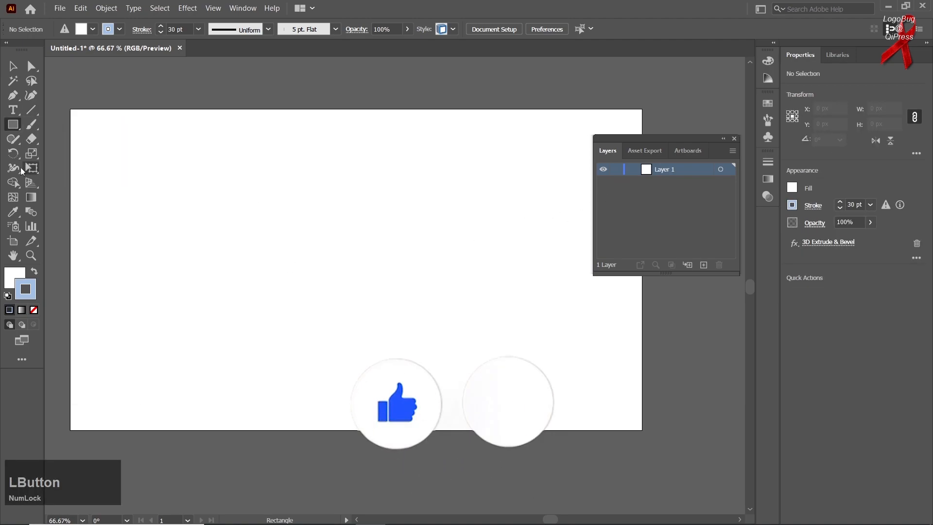
{"action": "right_click", "coordinate": [13, 124]}
{"action": "left_click", "coordinate": [51, 165]}
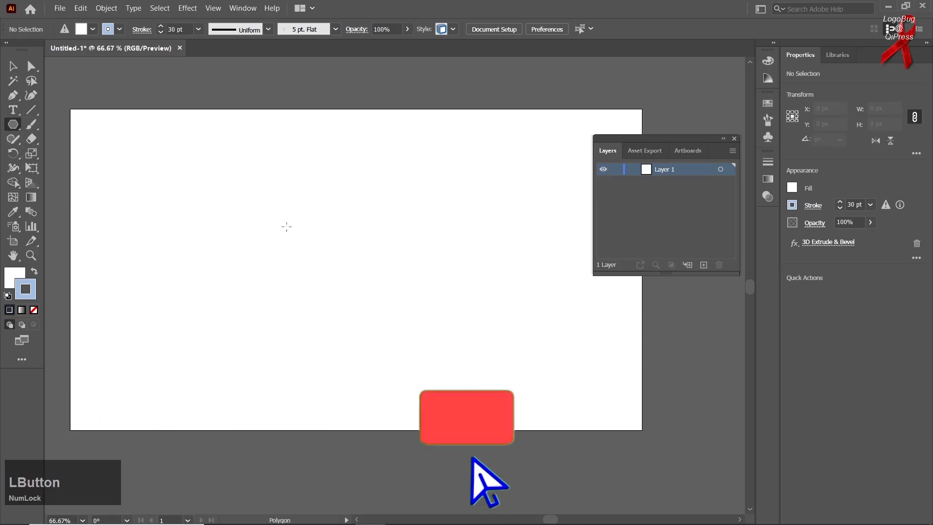
{"action": "left_click_drag", "start_coordinate": [335, 235], "coordinate": [391, 281]}
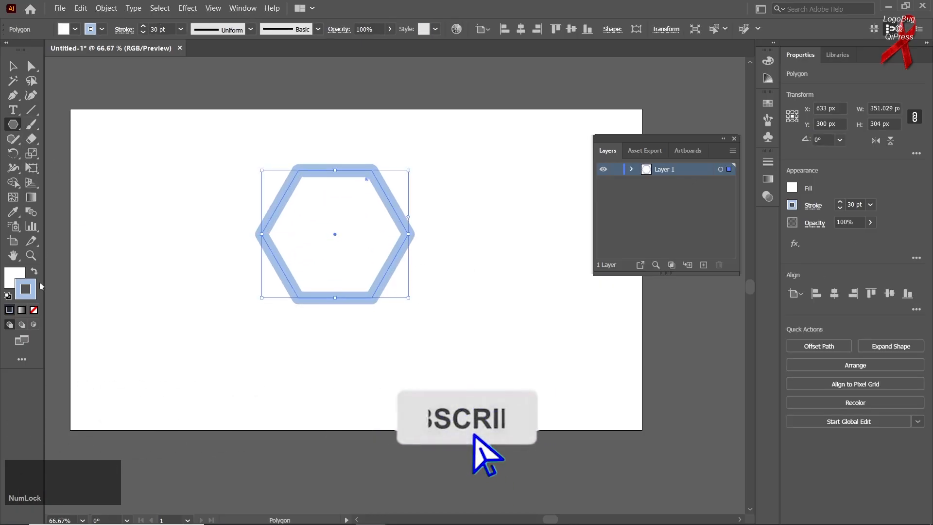
Fill the hexagon with dark blue (#00577F), remove its stroke, and move it towards the artboard's upper edge
{"action": "left_click", "coordinate": [13, 275]}
{"action": "left_click", "coordinate": [687, 90]}
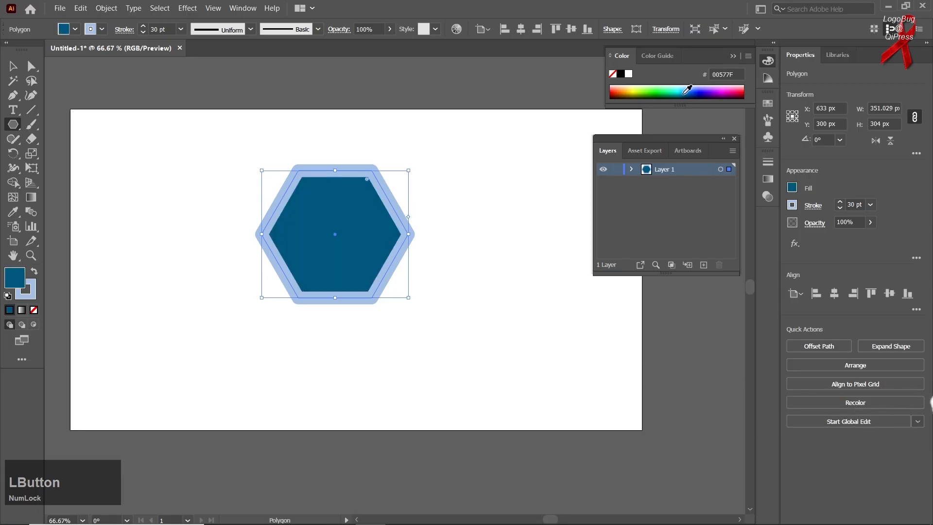
{"action": "left_click", "coordinate": [26, 297]}
{"action": "left_click", "coordinate": [33, 311]}
{"action": "left_click", "coordinate": [10, 285]}
{"action": "left_click", "coordinate": [18, 68]}
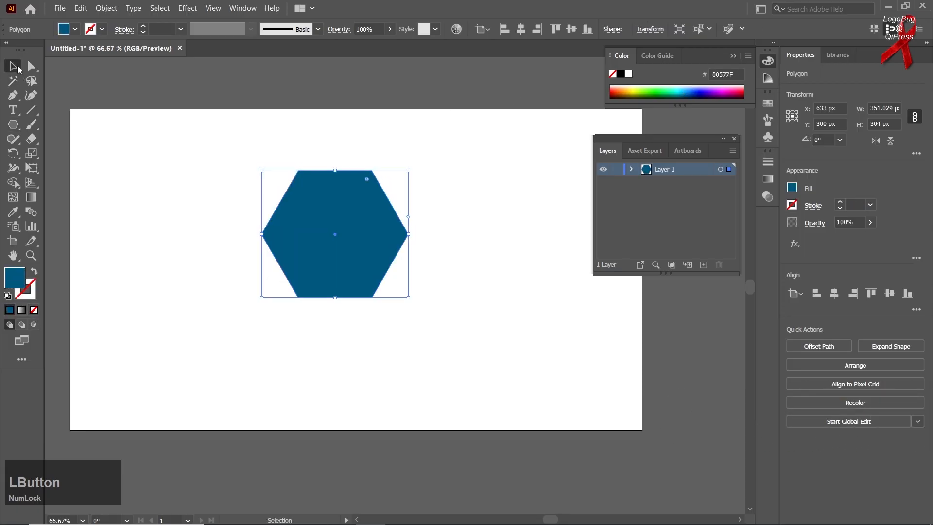
{"action": "left_click_drag", "start_coordinate": [328, 241], "coordinate": [312, 202]}
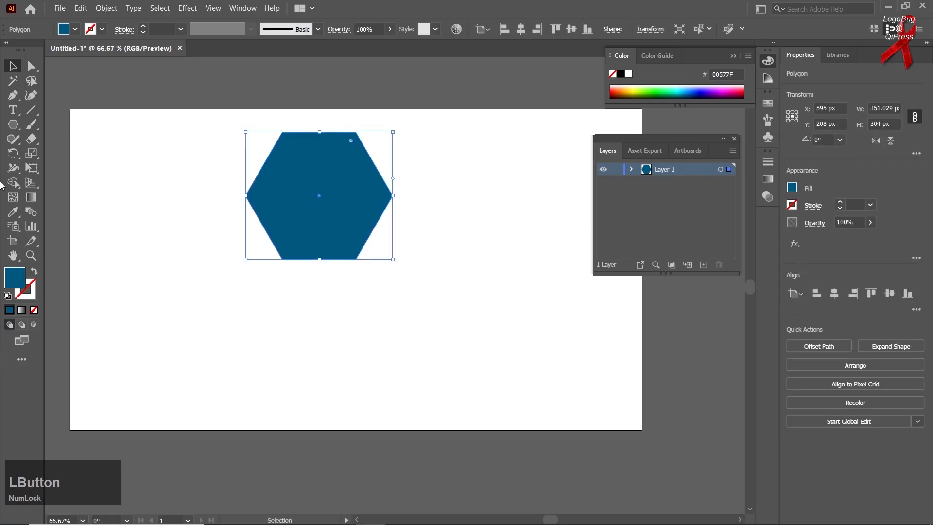
Add point text reading "morning" below the hexagon
{"action": "right_click", "coordinate": [13, 110]}
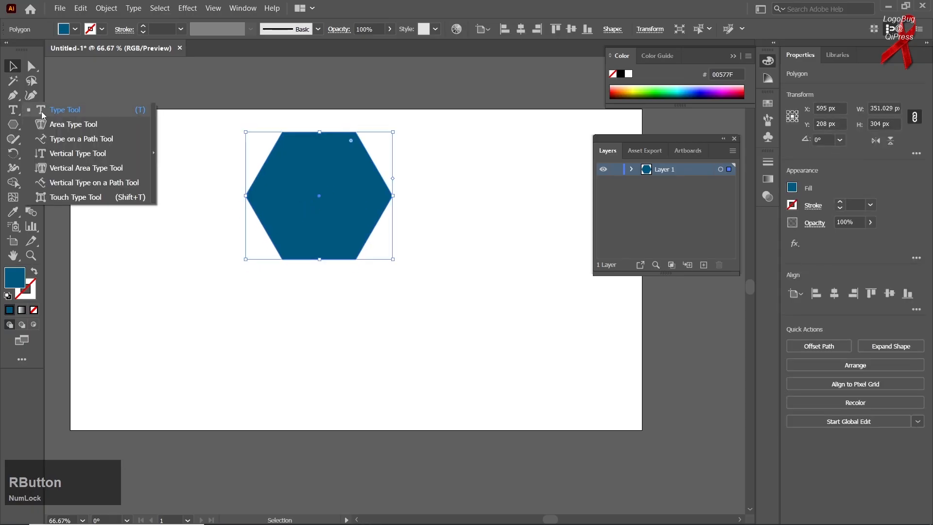
{"action": "left_click", "coordinate": [42, 112]}
{"action": "left_click", "coordinate": [261, 346]}
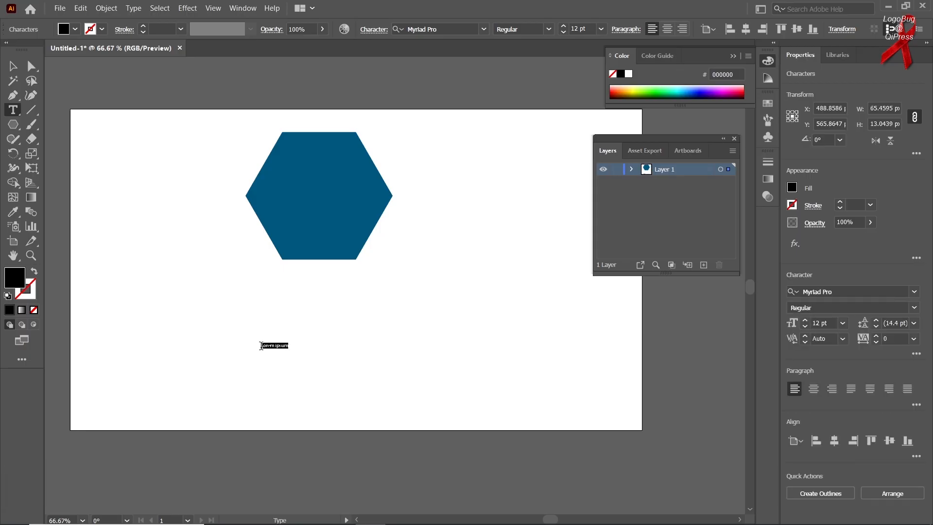
{"action": "type", "text": "morning"}
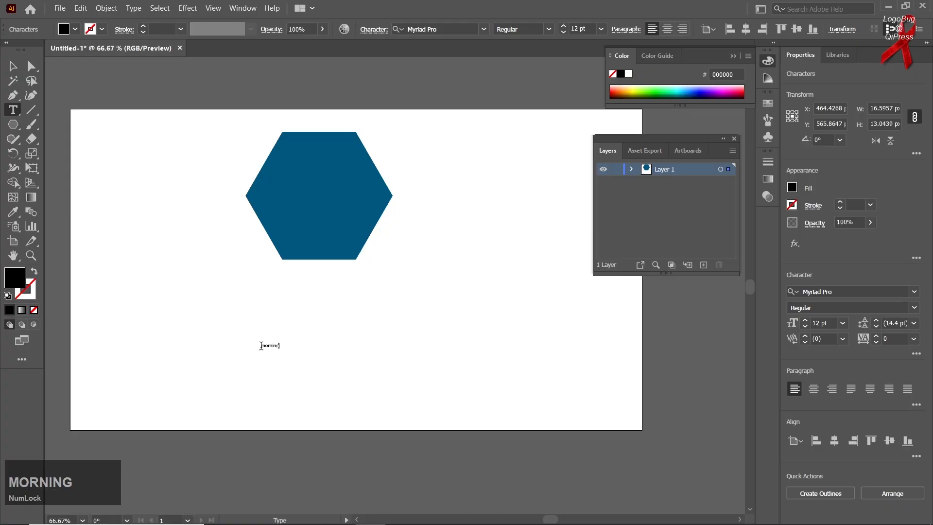
Enlarge the "morning" text to about 106 pt and reposition the text and the hexagon with a clear gap between them
{"action": "left_click", "coordinate": [13, 66]}
{"action": "left_click_drag", "start_coordinate": [280, 349], "coordinate": [351, 406]}
{"action": "left_click_drag", "start_coordinate": [351, 350], "coordinate": [363, 252]}
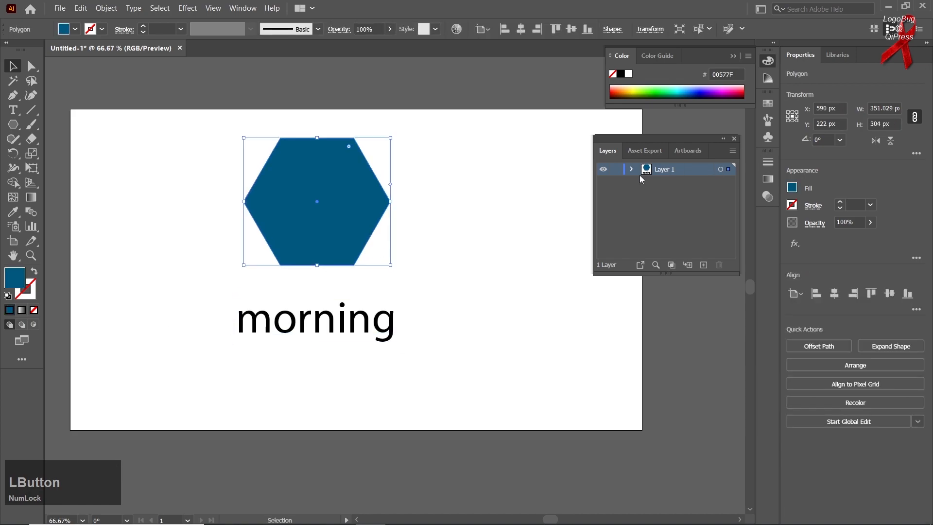
{"action": "left_click_drag", "start_coordinate": [350, 241], "coordinate": [366, 235]}
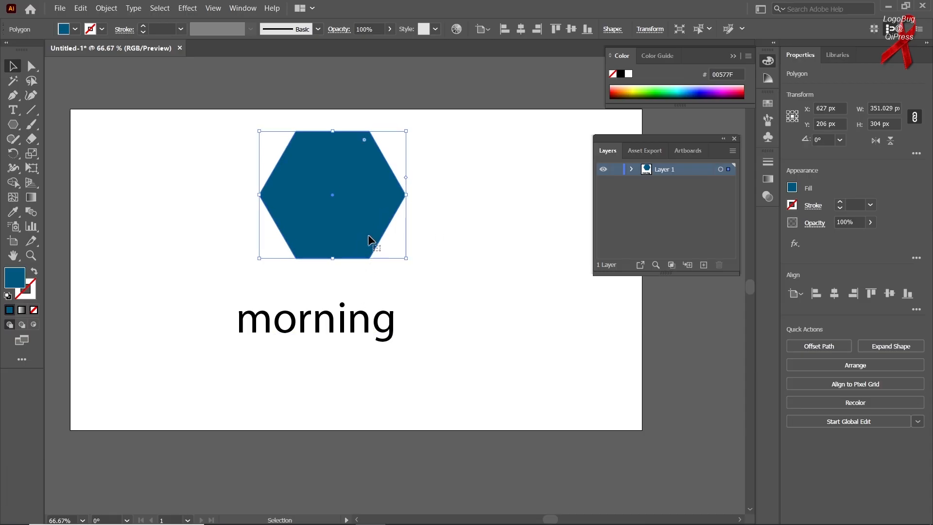
{"action": "mouse_move", "coordinate": [354, 337]}
{"action": "left_mouse_down"}
{"action": "mouse_move", "coordinate": [391, 364]}
{"action": "mouse_move", "coordinate": [348, 356]}
{"action": "mouse_move", "coordinate": [356, 354]}
{"action": "left_mouse_up"}
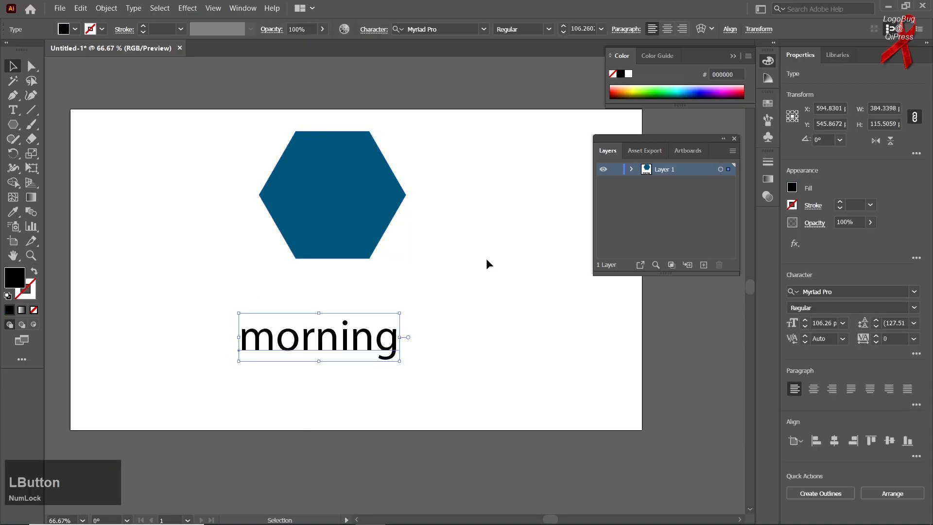
Expand Layer 1, select its text and hexagon objects in turn, and shift the hexagon slightly left on the artboard
{"action": "left_click", "coordinate": [631, 169]}
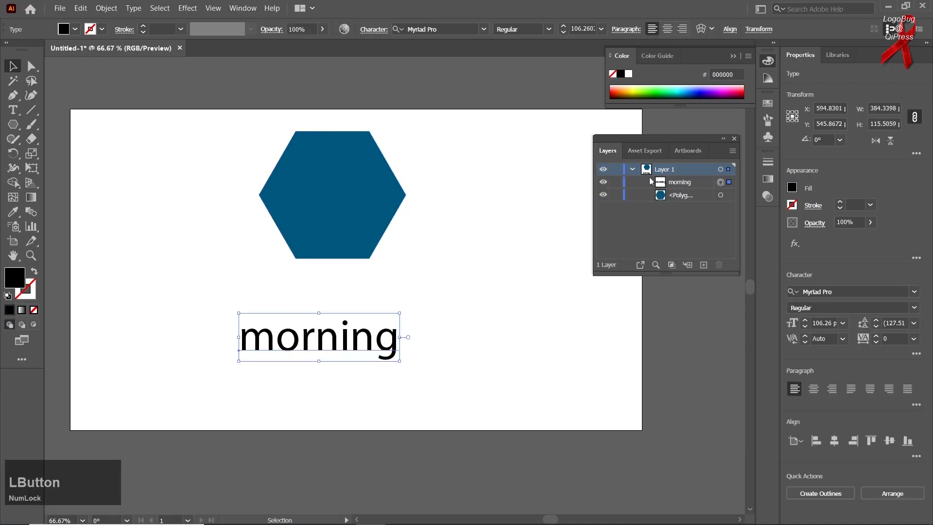
{"action": "left_click", "coordinate": [715, 185]}
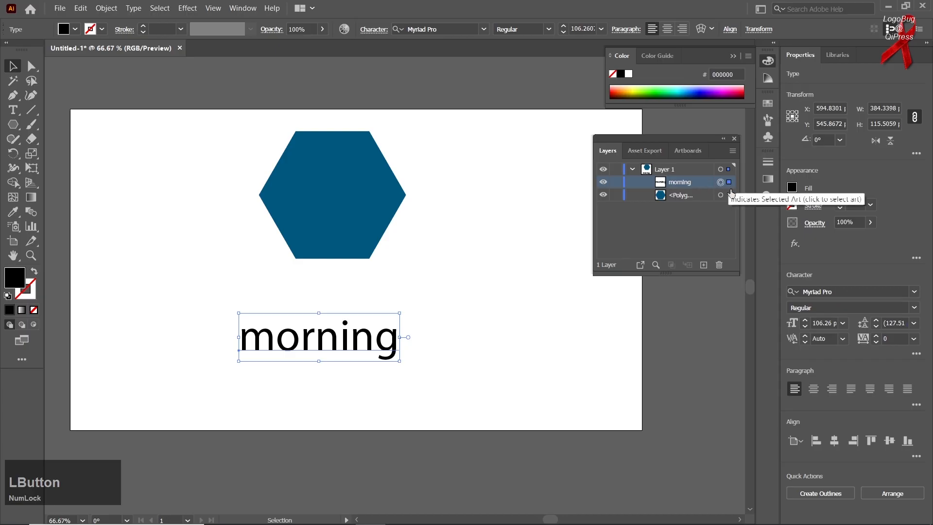
{"action": "left_click", "coordinate": [716, 195]}
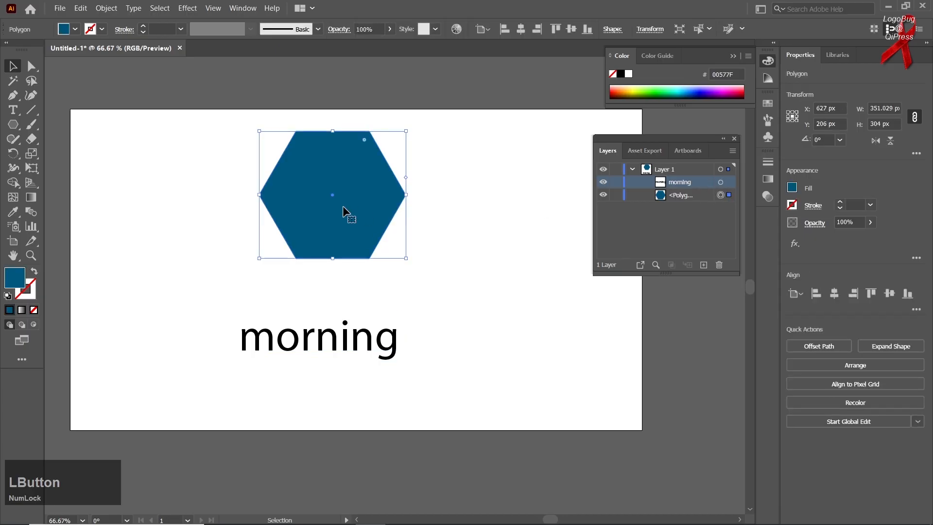
{"action": "left_click", "coordinate": [729, 184]}
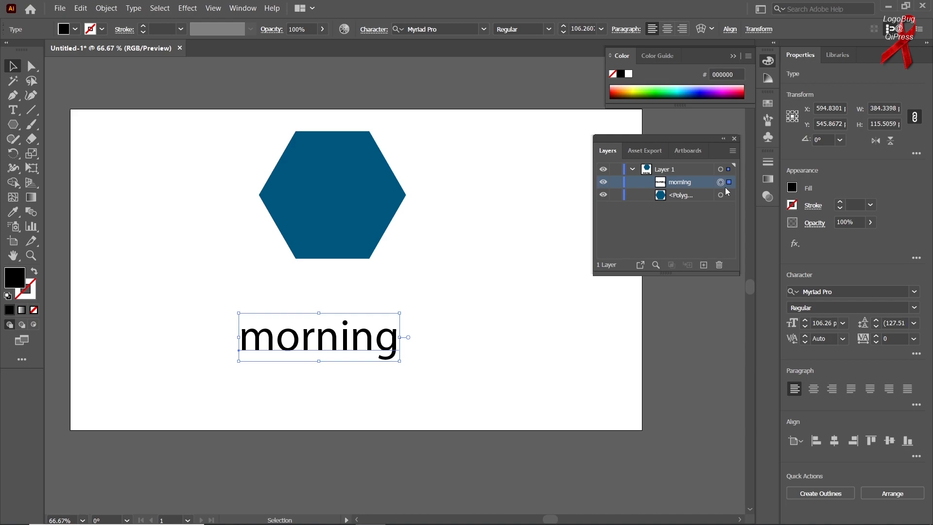
{"action": "left_click_drag", "start_coordinate": [358, 209], "coordinate": [340, 209]}
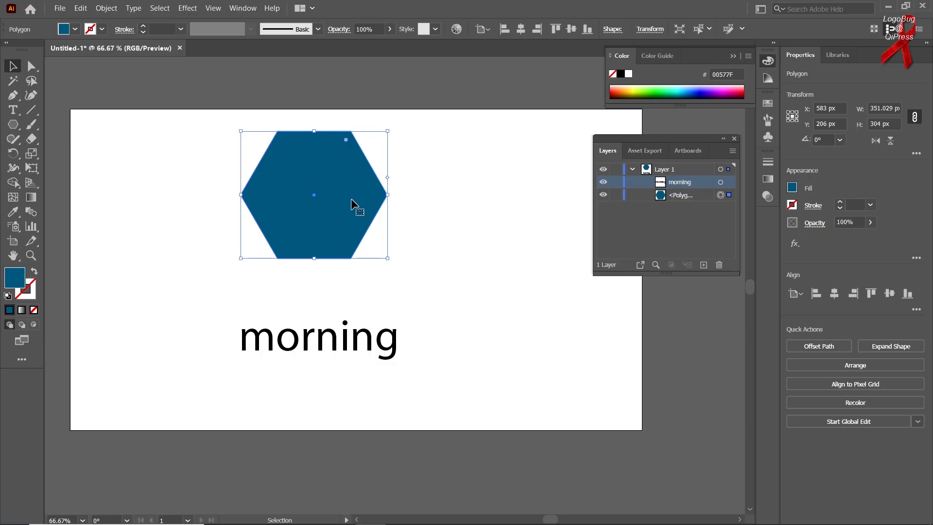
{"action": "mouse_move", "coordinate": [351, 198]}
{"action": "left_mouse_down"}
{"action": "mouse_move", "coordinate": [335, 219]}
{"action": "mouse_move", "coordinate": [344, 206]}
{"action": "left_mouse_up"}
Delete the "morning" text and the hexagon from Layer 1
{"action": "left_click_drag", "start_coordinate": [333, 344], "coordinate": [334, 344]}
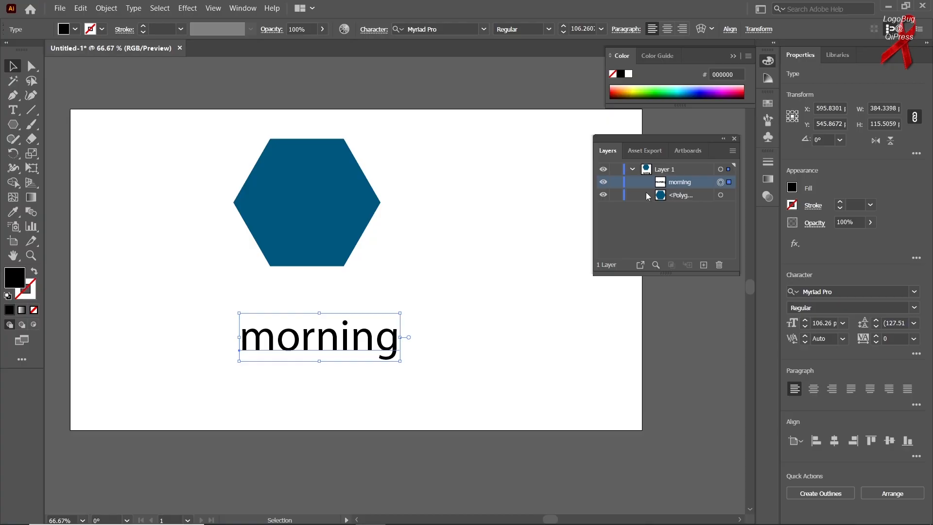
{"action": "left_click", "coordinate": [719, 265]}
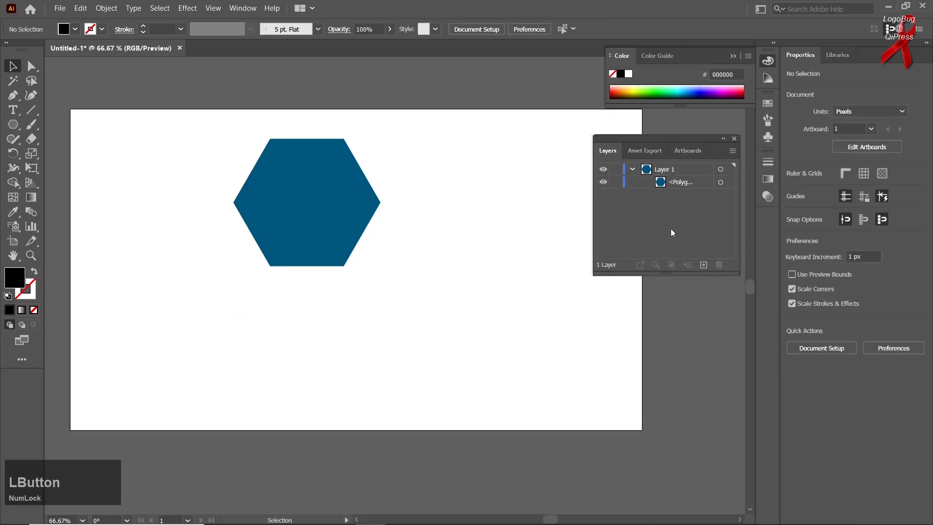
{"action": "left_click", "coordinate": [725, 267]}
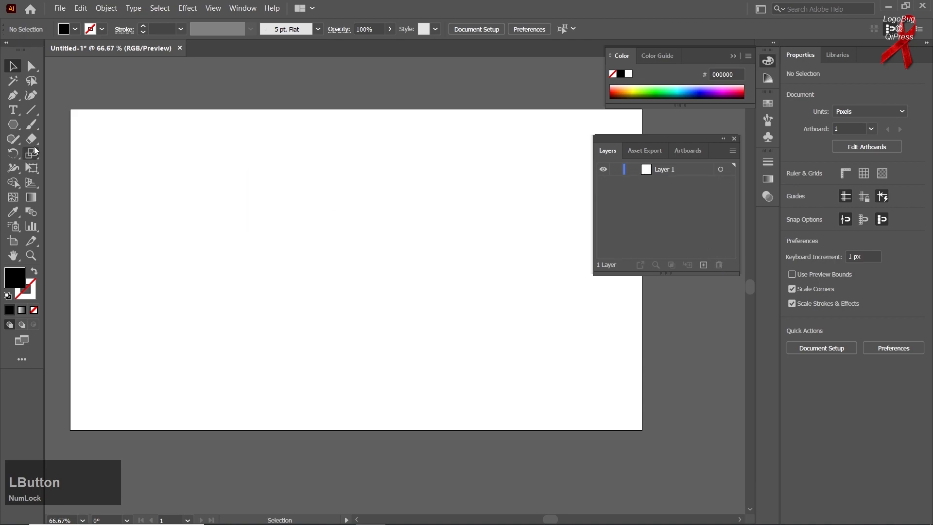
Draw a five-pointed star about 409 px wide and 389 px high in the artboard's upper-left area
{"action": "right_click", "coordinate": [19, 125]}
{"action": "left_click", "coordinate": [60, 183]}
{"action": "left_click_drag", "start_coordinate": [226, 218], "coordinate": [280, 290]}
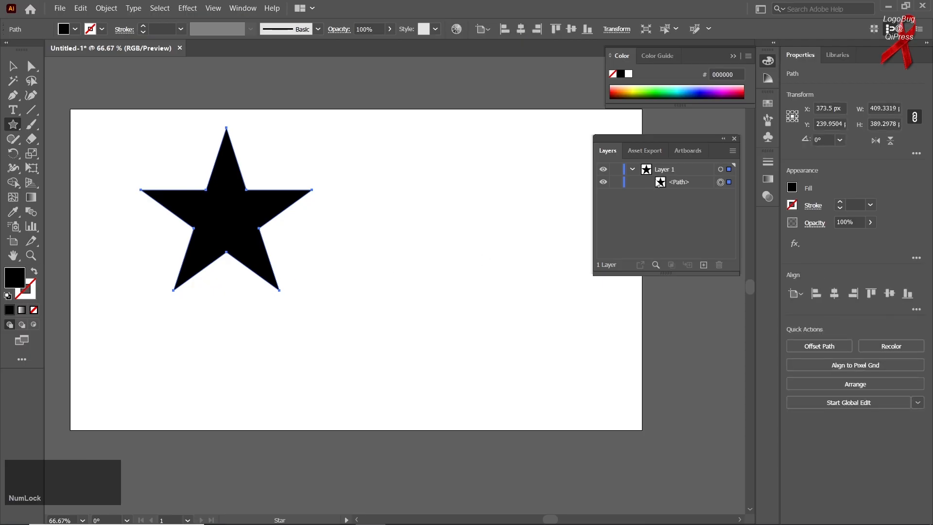
Create a new layer above Layer 1 and place point text on it below the star
{"action": "left_click", "coordinate": [704, 265]}
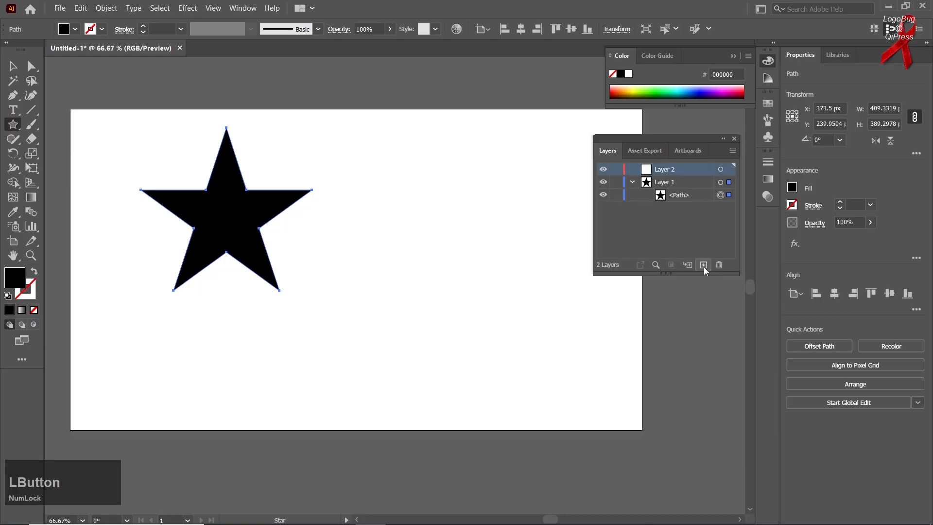
{"action": "right_click", "coordinate": [13, 110]}
{"action": "left_click", "coordinate": [58, 110]}
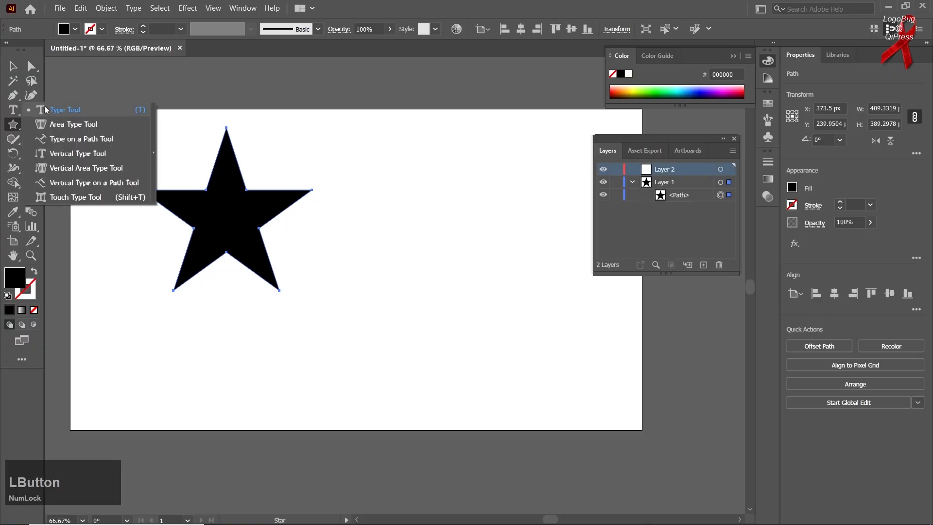
{"action": "left_click", "coordinate": [232, 355]}
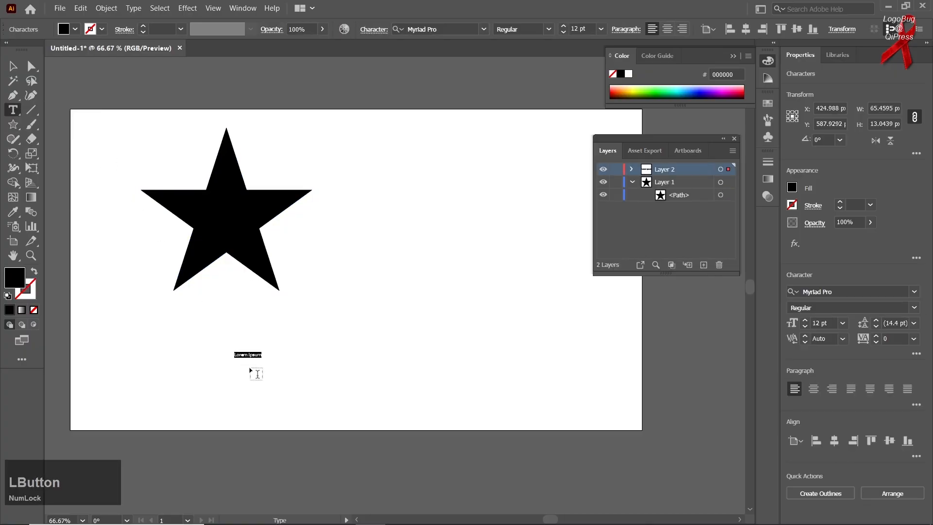
Enlarge the placeholder text to about 98 pt and replace its wording with "lkldfld"
{"action": "left_click", "coordinate": [13, 66]}
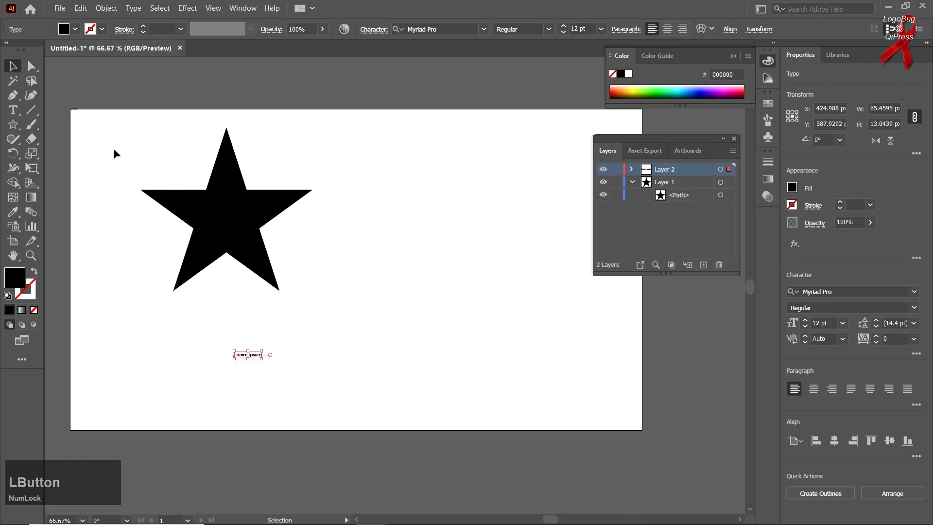
{"action": "left_click_drag", "start_coordinate": [263, 359], "coordinate": [361, 377]}
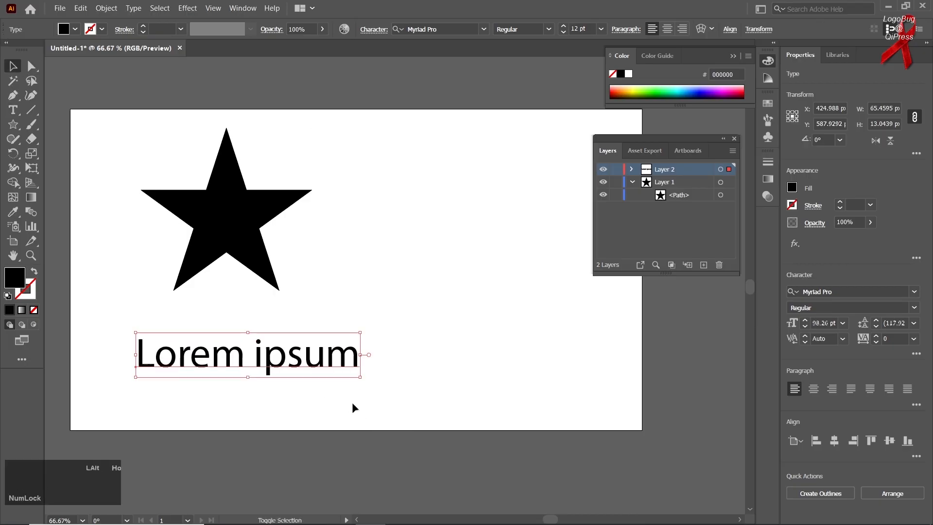
{"action": "triple_click", "coordinate": [281, 366]}
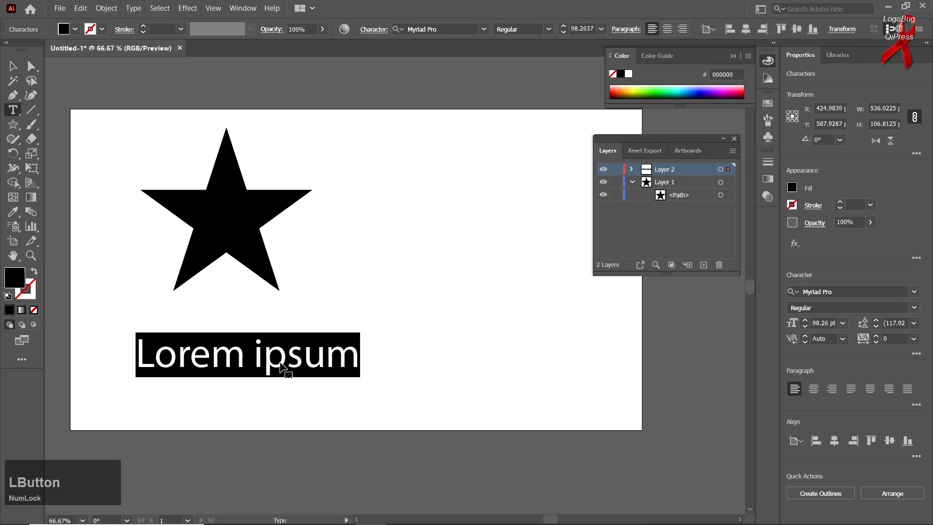
{"action": "type", "text": "lkldfld"}
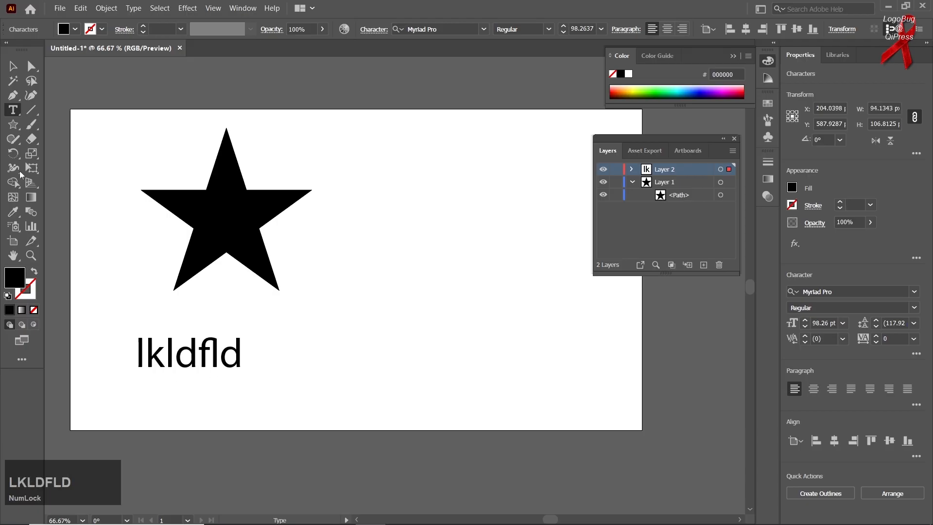
{"action": "left_click", "coordinate": [12, 65]}
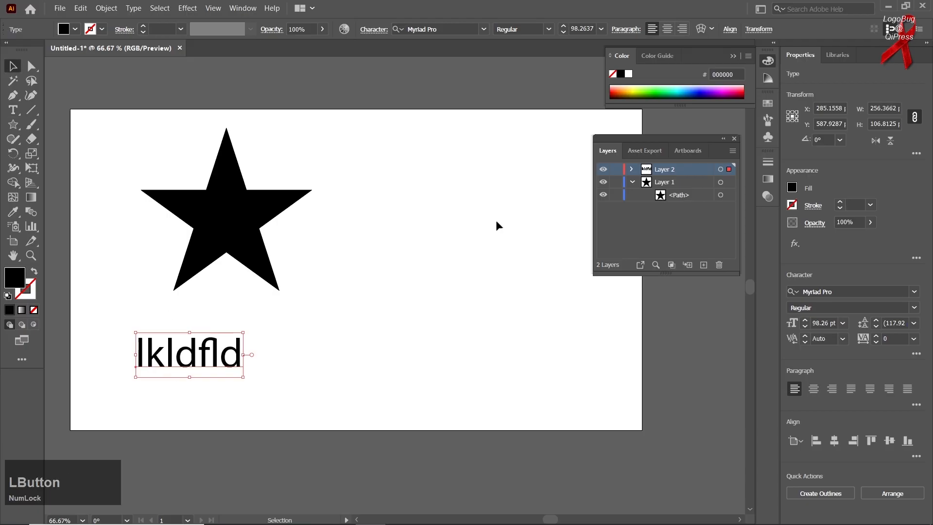
Select the star path on Layer 1 and move it right to the upper middle of the artboard
{"action": "left_click", "coordinate": [687, 183]}
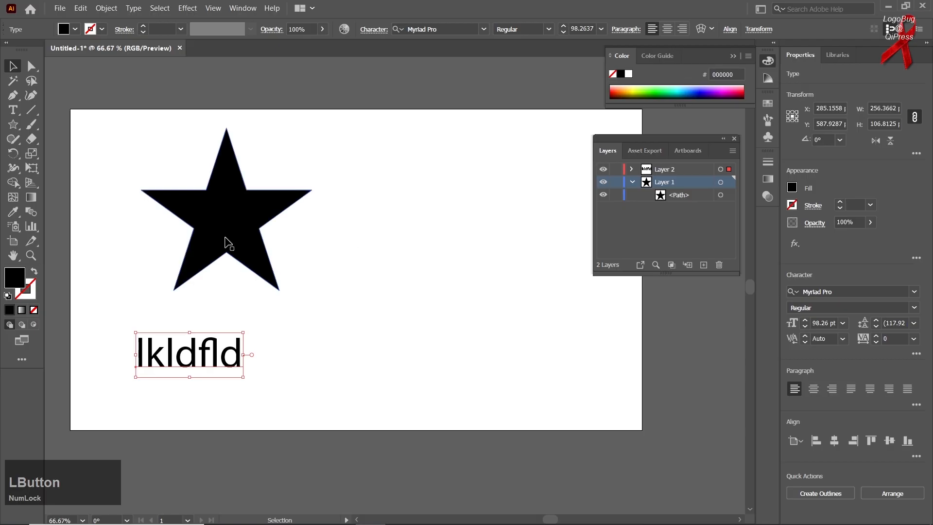
{"action": "left_click", "coordinate": [695, 195]}
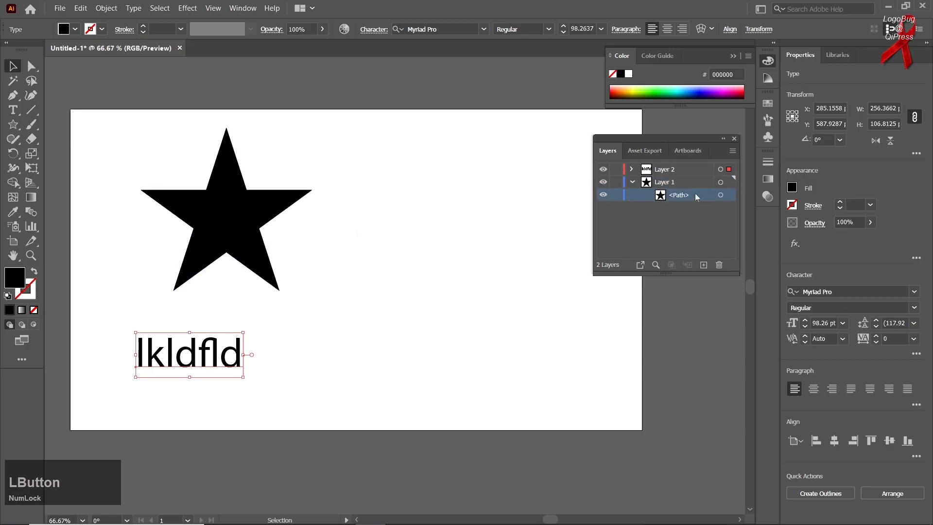
{"action": "left_click", "coordinate": [721, 195]}
{"action": "left_click_drag", "start_coordinate": [216, 206], "coordinate": [307, 194]}
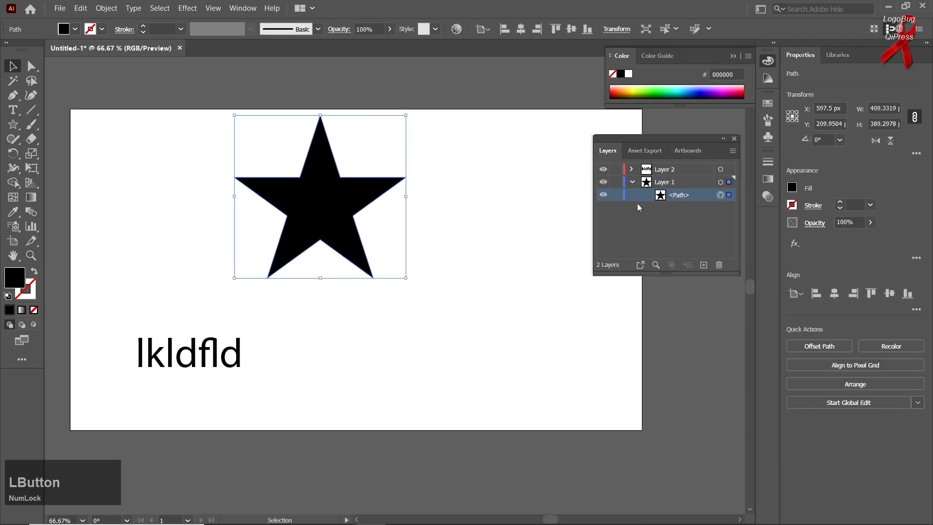
Select the text on Layer 2 and move it right until it is centred beneath the star
{"action": "left_click", "coordinate": [721, 170]}
{"action": "left_click_drag", "start_coordinate": [161, 347], "coordinate": [319, 348]}
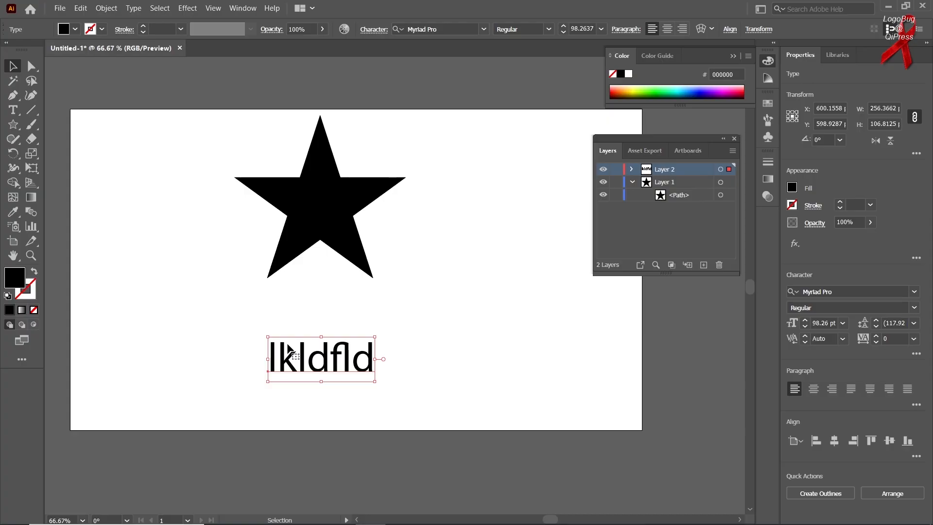
{"action": "left_click", "coordinate": [11, 64]}
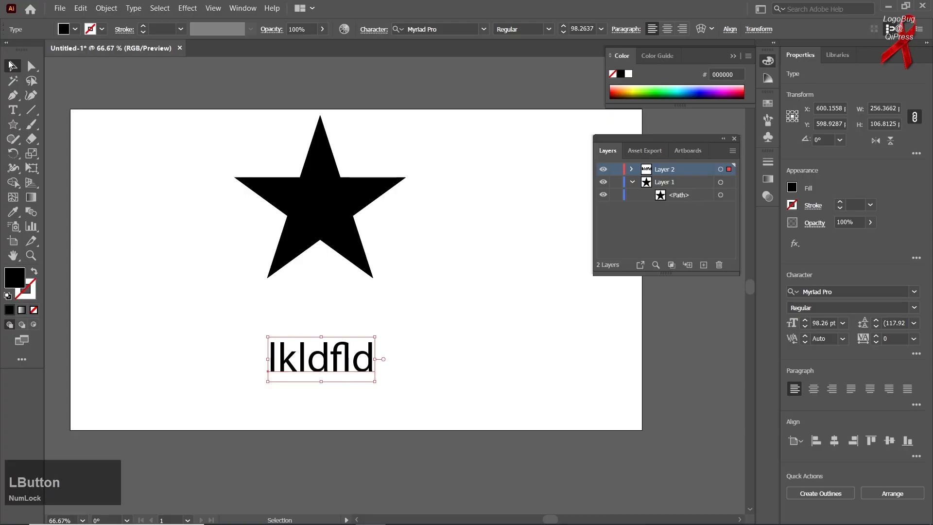
Replace Layer 2 and its text with a new empty layer above Layer 1, containing an empty sublayer
{"action": "left_click", "coordinate": [717, 267]}
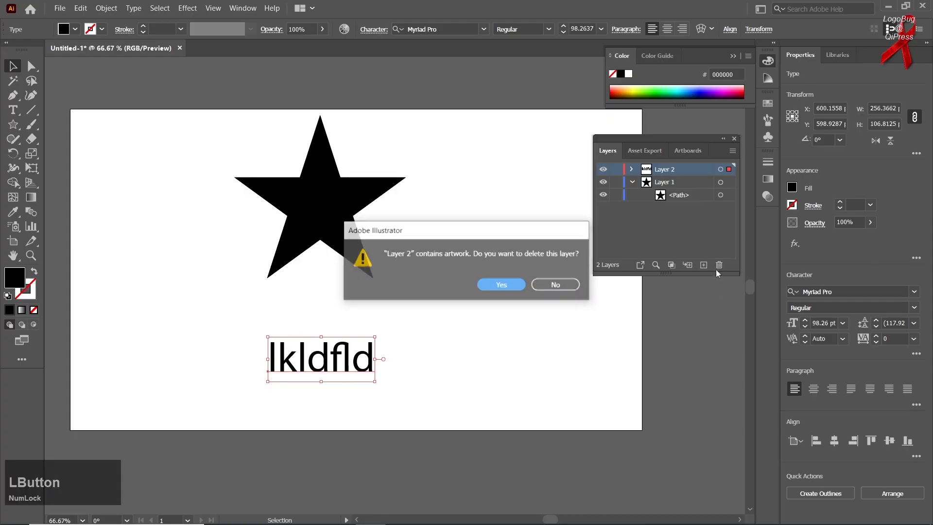
{"action": "left_click", "coordinate": [498, 285]}
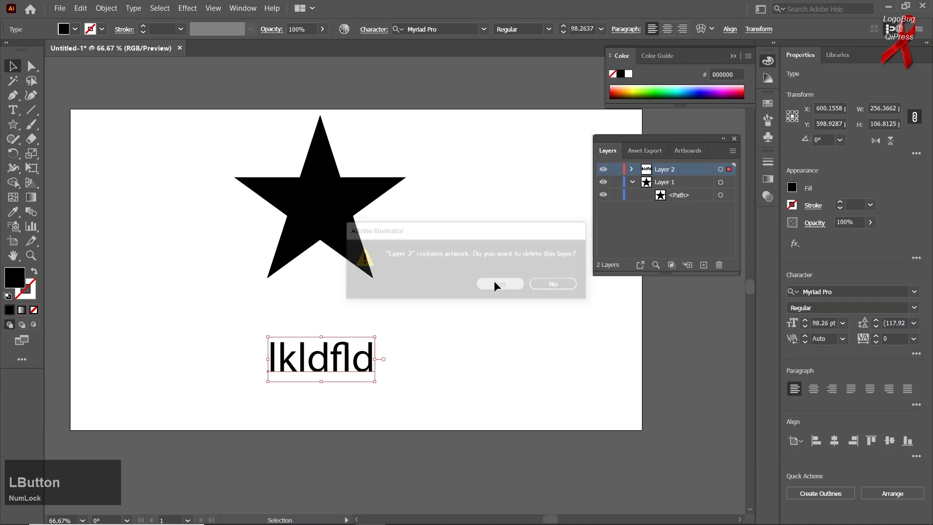
{"action": "left_click", "coordinate": [703, 265]}
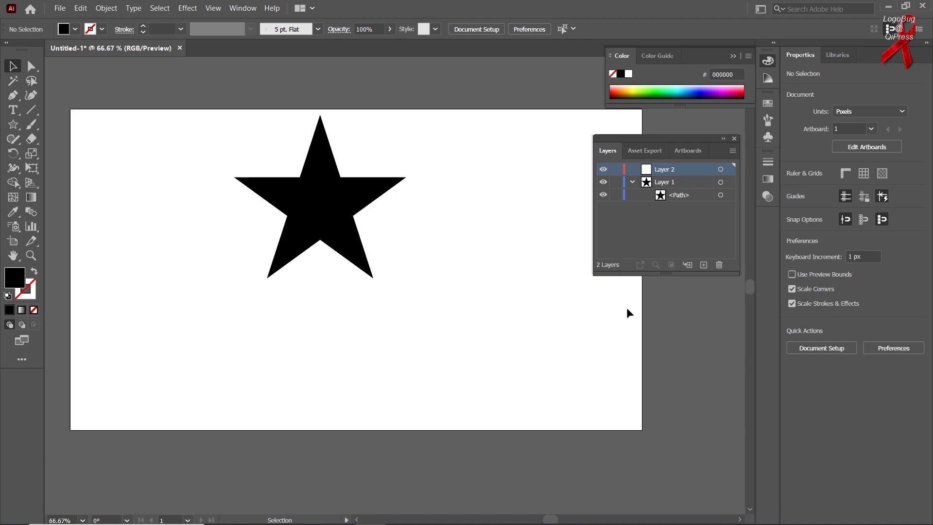
{"action": "left_click", "coordinate": [686, 266]}
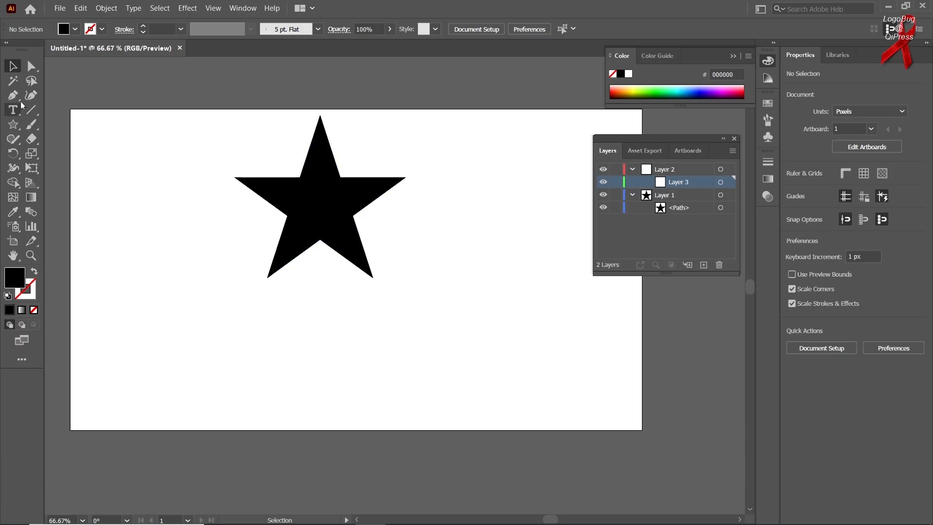
Move the star down to the middle of the artboard's height, try a clipping mask on Layer 1 and undo the mask
{"action": "left_click_drag", "start_coordinate": [319, 202], "coordinate": [316, 255]}
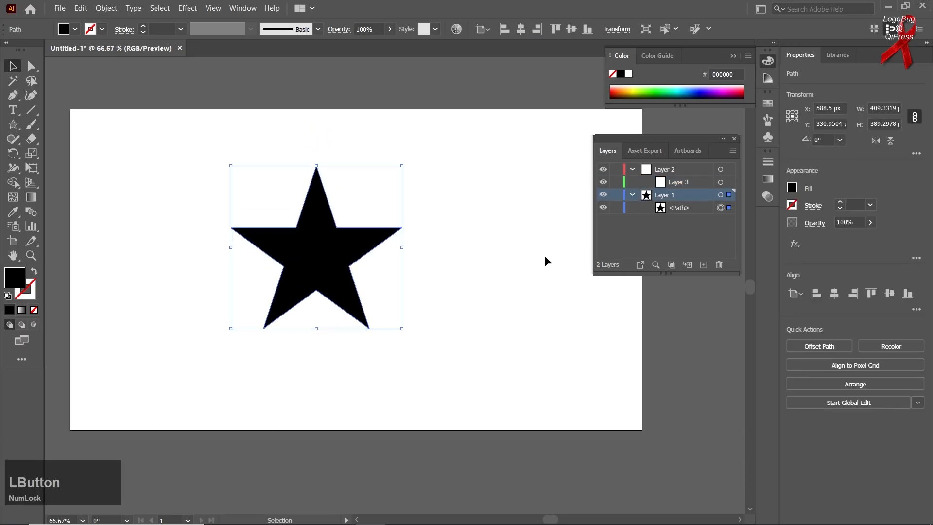
{"action": "left_click", "coordinate": [671, 264]}
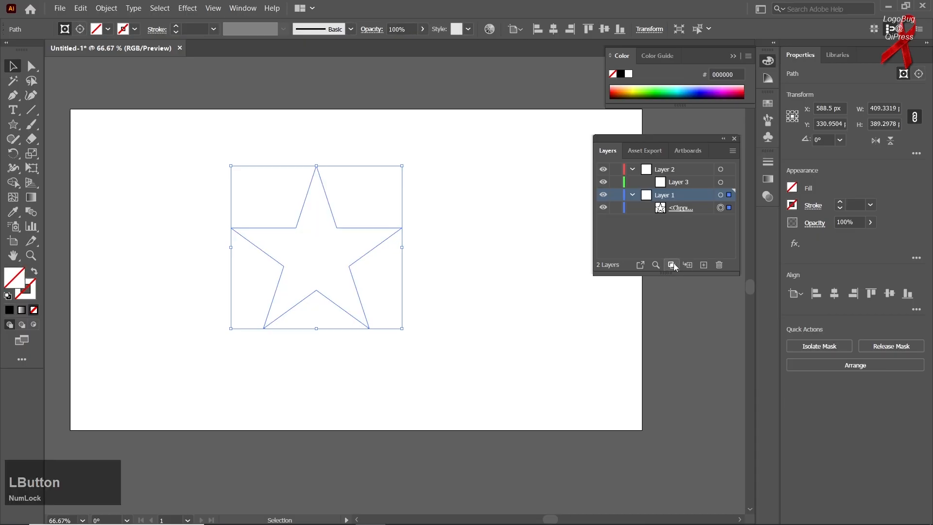
{"action": "key", "text": "ctrl+z"}
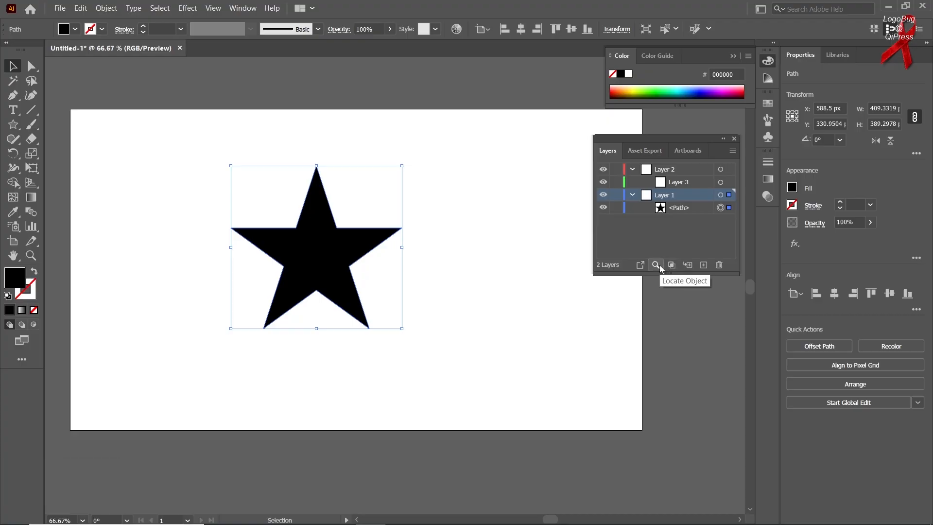
Locate the star's path in the layer list and move the star right to about X 710.5 px, Y 323 px
{"action": "left_click", "coordinate": [660, 265]}
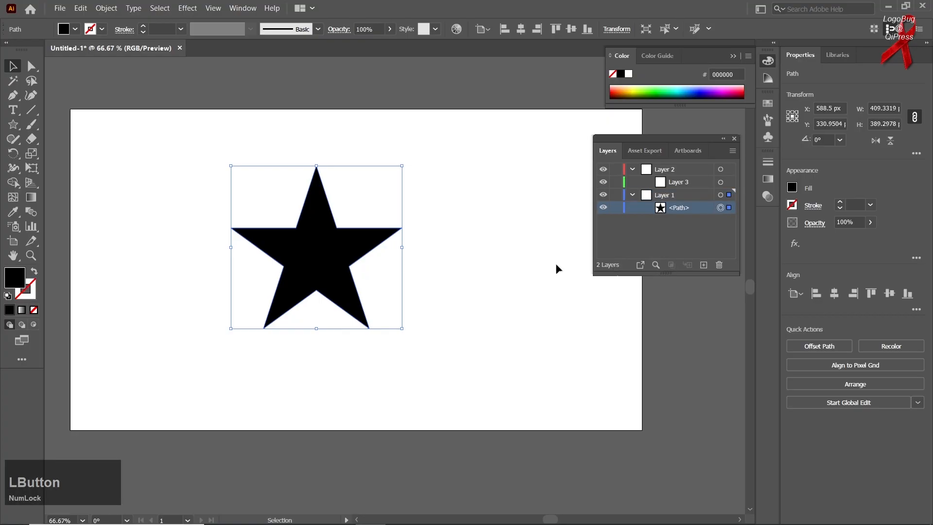
{"action": "left_click_drag", "start_coordinate": [300, 255], "coordinate": [360, 251]}
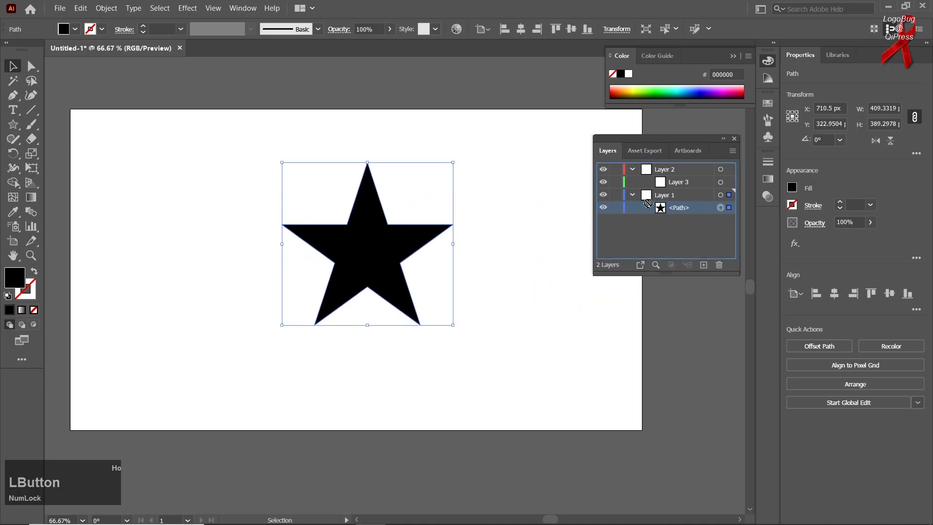
Collect the selected star as an export asset and review its format options, keeping PNG
{"action": "left_click", "coordinate": [640, 263]}
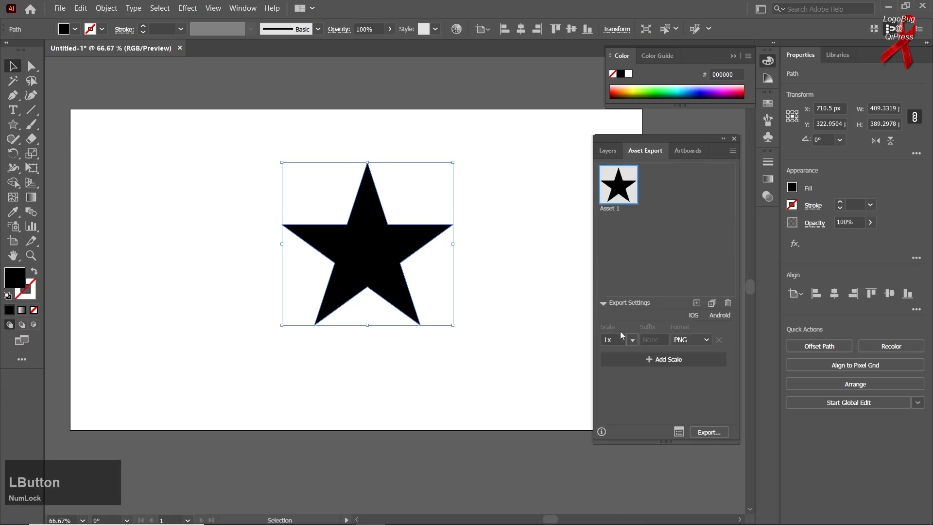
{"action": "left_click", "coordinate": [695, 339]}
{"action": "left_click", "coordinate": [695, 339]}
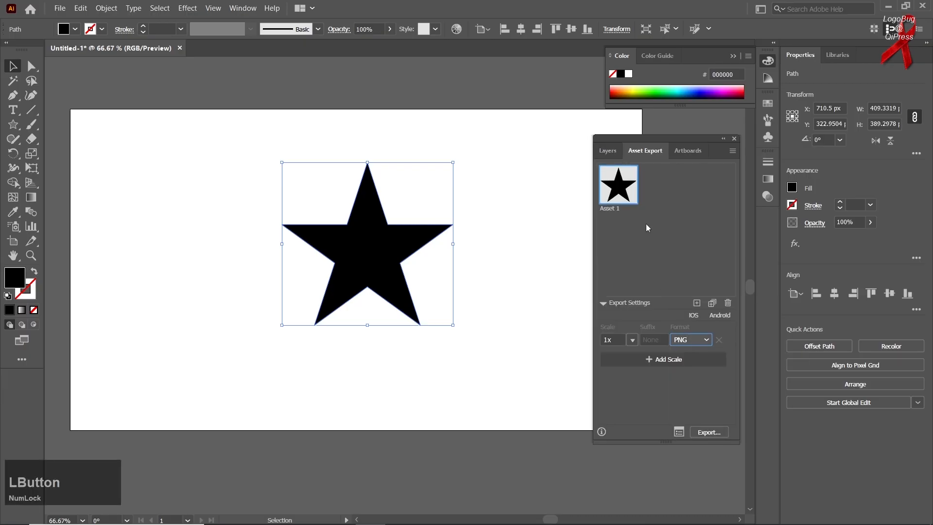
Return to the layer list, hide Layer 1 and show it again
{"action": "left_click", "coordinate": [611, 152]}
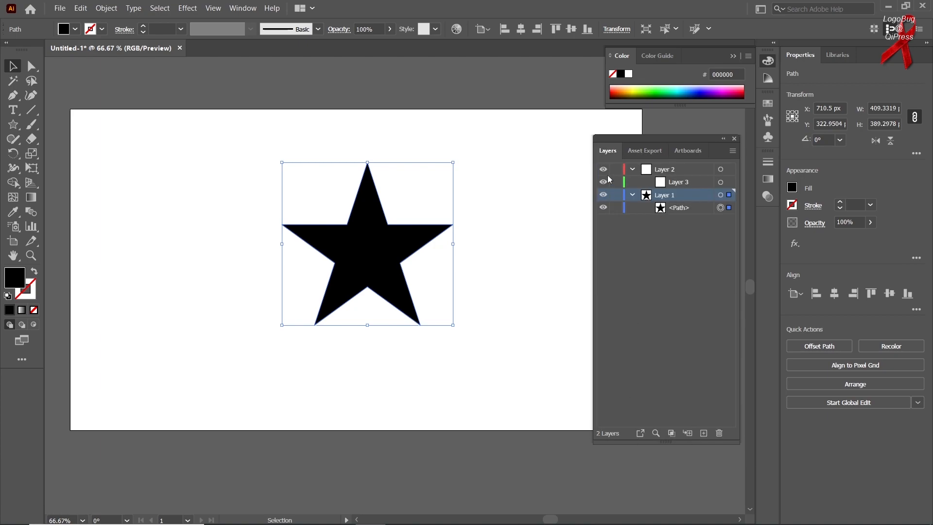
{"action": "left_click", "coordinate": [603, 194]}
{"action": "left_click", "coordinate": [603, 195]}
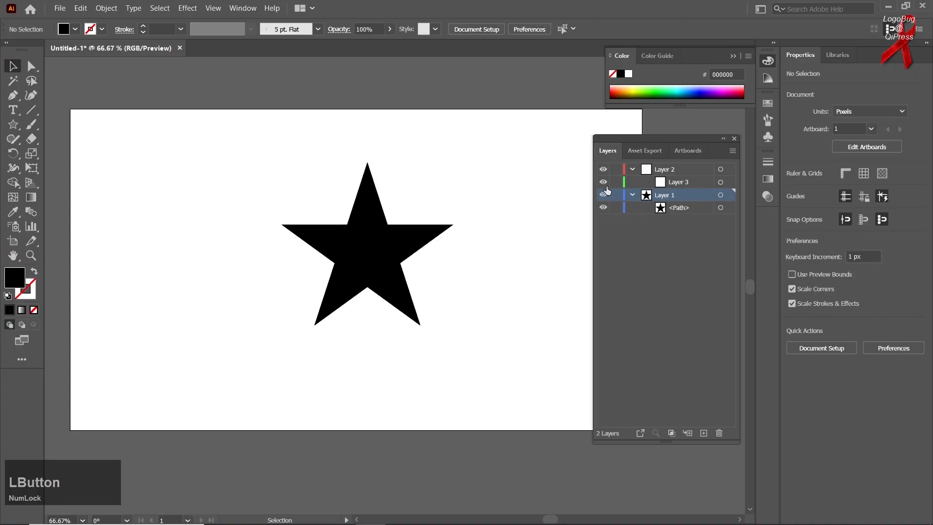
{"action": "left_click", "coordinate": [605, 183]}
Add a second artboard beside the one containing the star
{"action": "left_click", "coordinate": [637, 154]}
{"action": "left_click", "coordinate": [701, 151]}
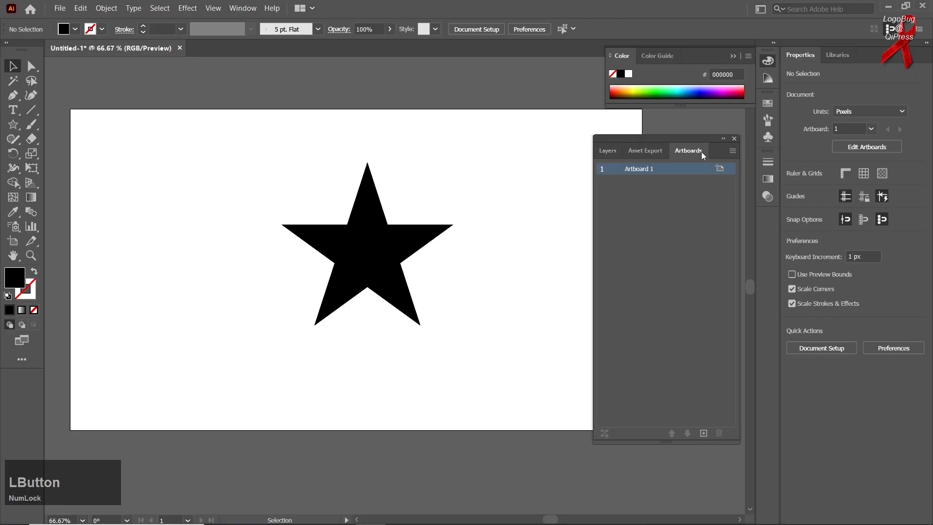
{"action": "left_click_drag", "start_coordinate": [700, 138], "coordinate": [628, 141]}
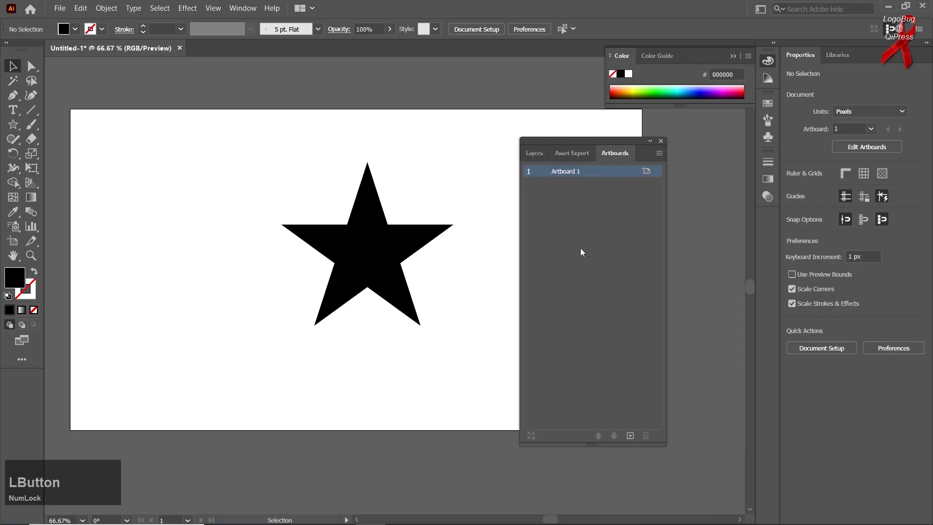
{"action": "scroll", "coordinate": [281, 302], "scroll_direction": "down", "scroll_amount": 1}
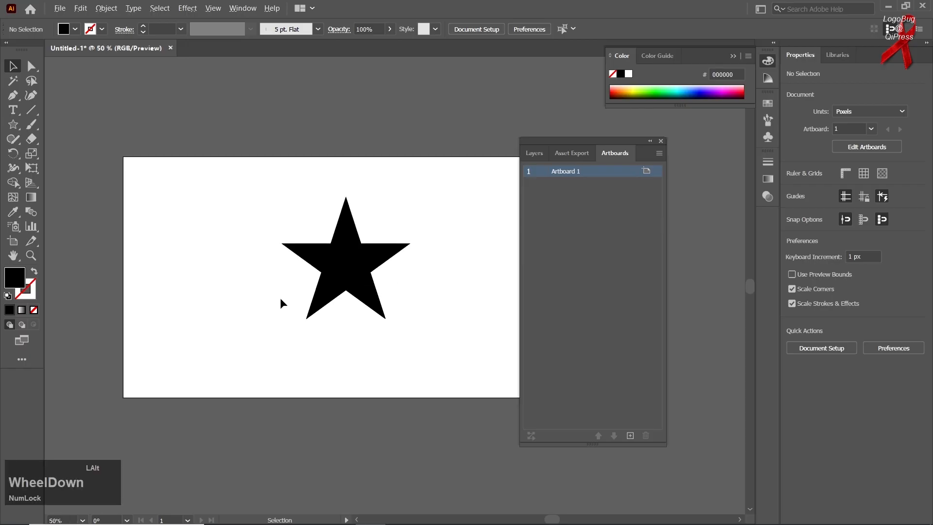
{"action": "scroll", "coordinate": [281, 299], "scroll_direction": "down", "scroll_amount": 1}
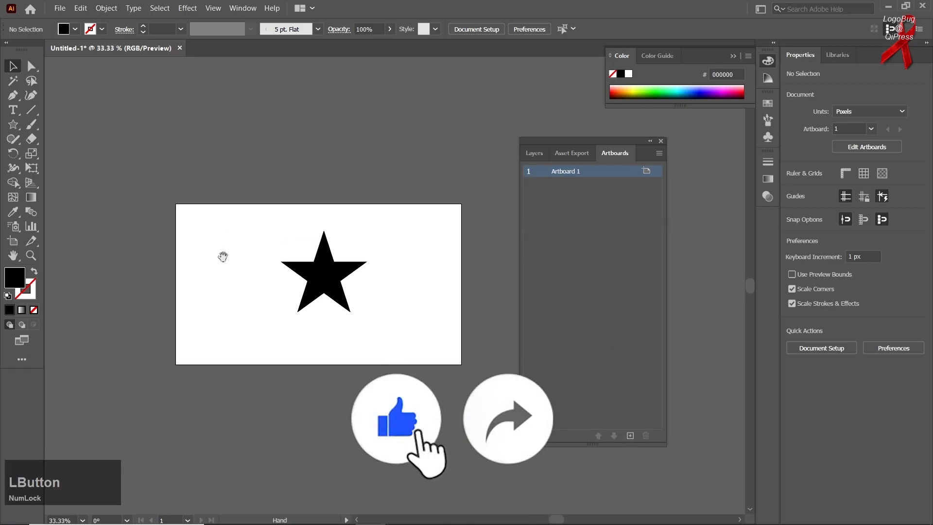
{"action": "left_click", "coordinate": [12, 66]}
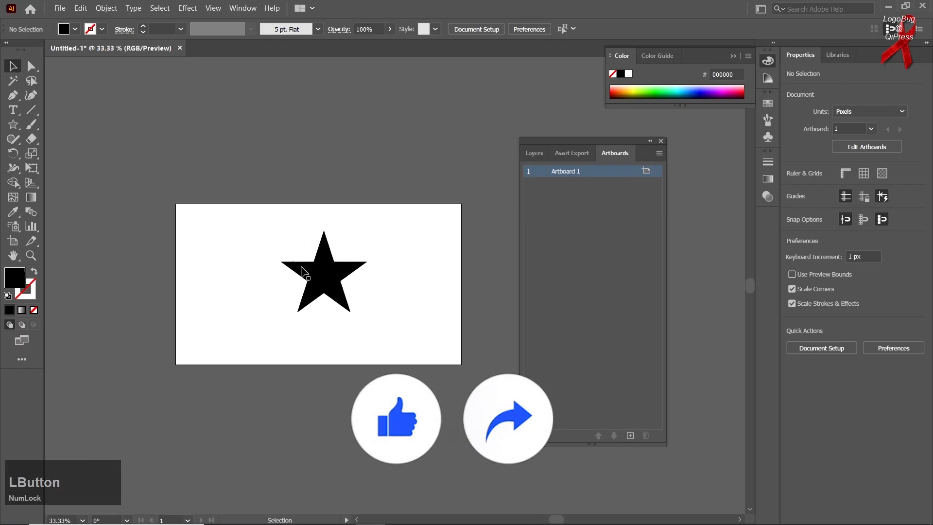
{"action": "left_click_drag", "start_coordinate": [313, 260], "coordinate": [265, 186]}
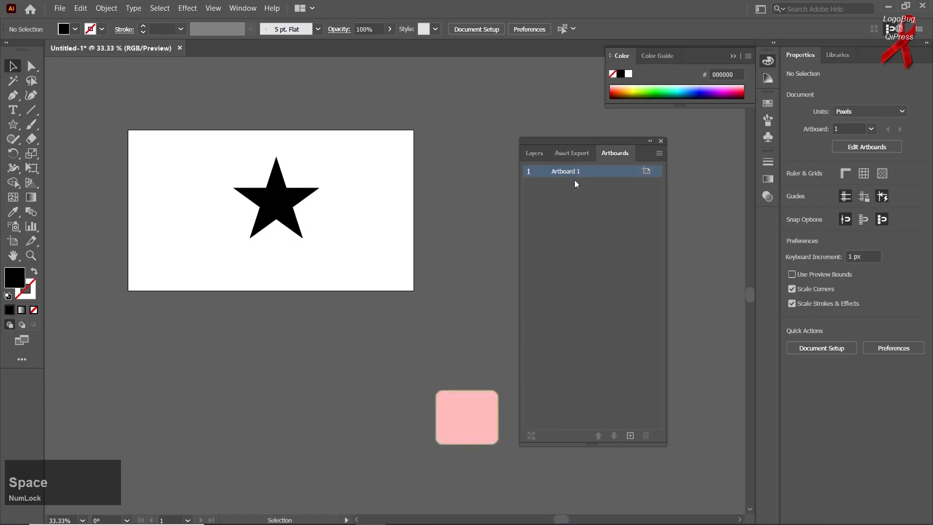
{"action": "left_click", "coordinate": [634, 437]}
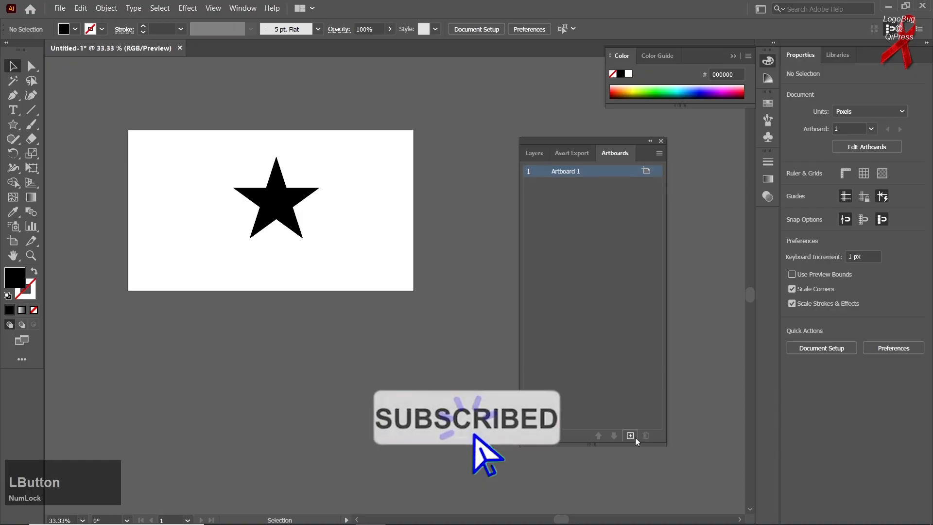
Rename the star's artboard to "rff" and the empty second artboard to "hhh"
{"action": "scroll", "coordinate": [261, 316], "scroll_direction": "down", "scroll_amount": 1}
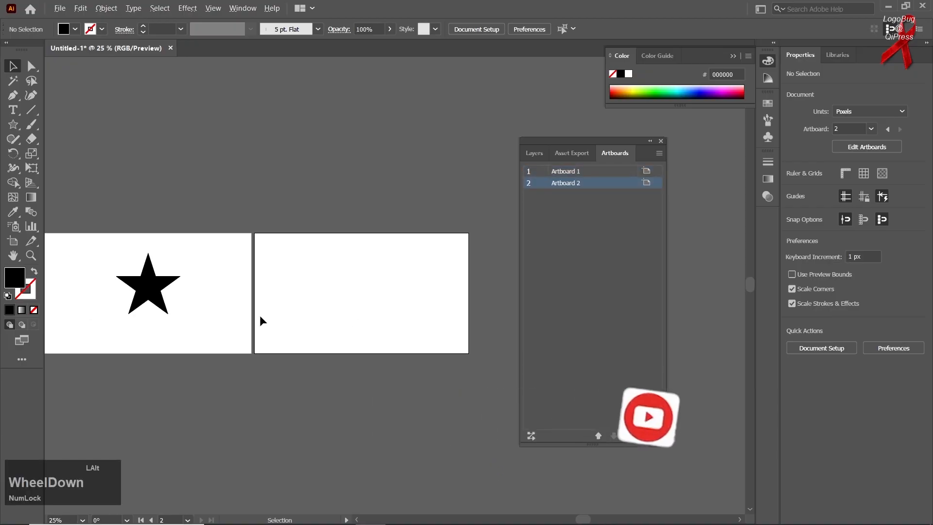
{"action": "scroll", "coordinate": [260, 319], "scroll_direction": "down", "scroll_amount": 1}
{"action": "scroll", "coordinate": [248, 337], "scroll_direction": "up", "scroll_amount": 1}
{"action": "left_click_drag", "start_coordinate": [248, 336], "coordinate": [273, 318]}
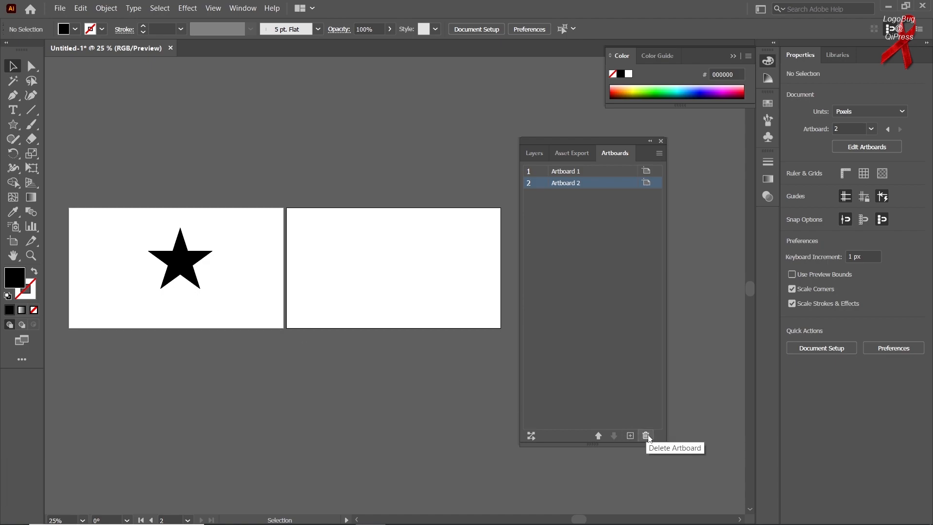
{"action": "double_click", "coordinate": [567, 172]}
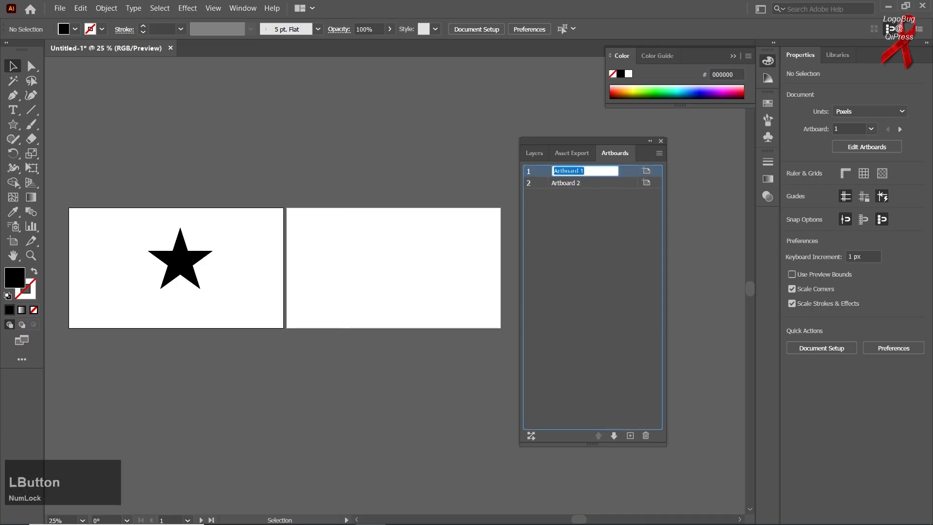
{"action": "type", "text": "rff"}
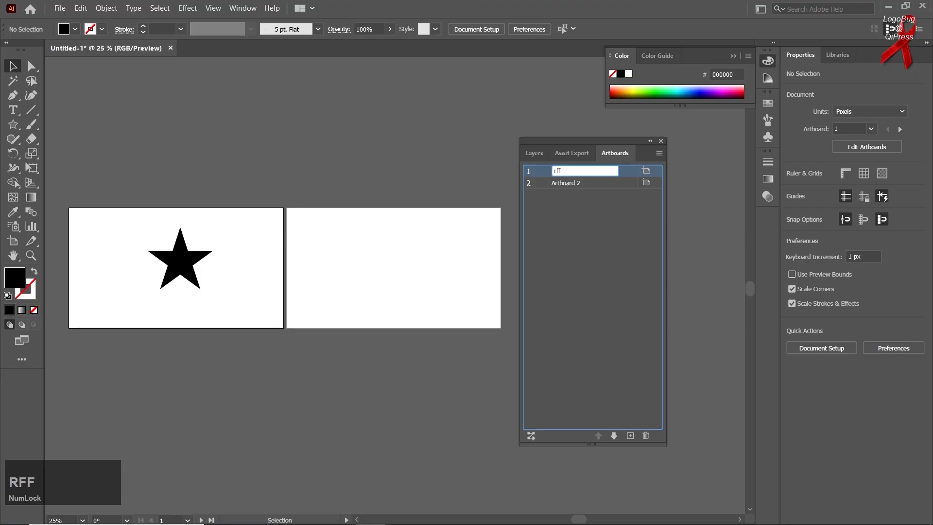
{"action": "double_click", "coordinate": [581, 184]}
{"action": "type", "text": "hhh"}
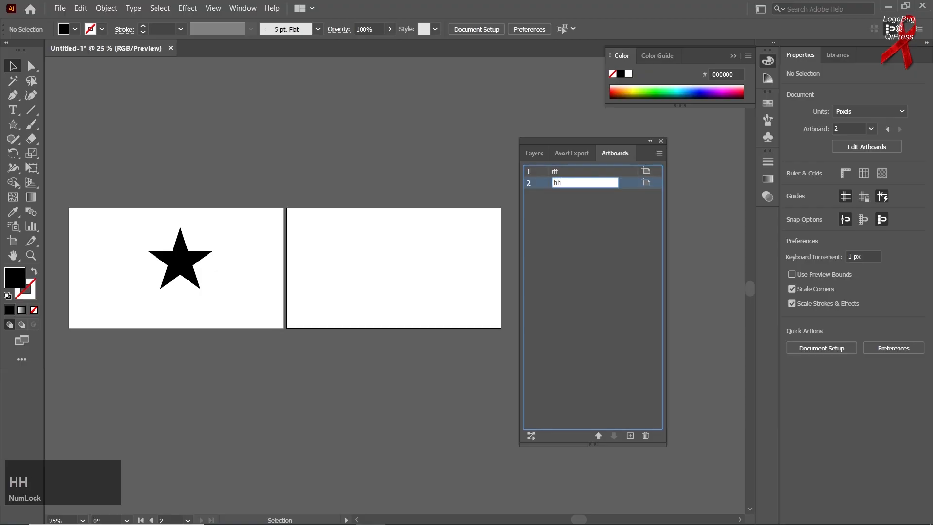
{"action": "left_click", "coordinate": [562, 271]}
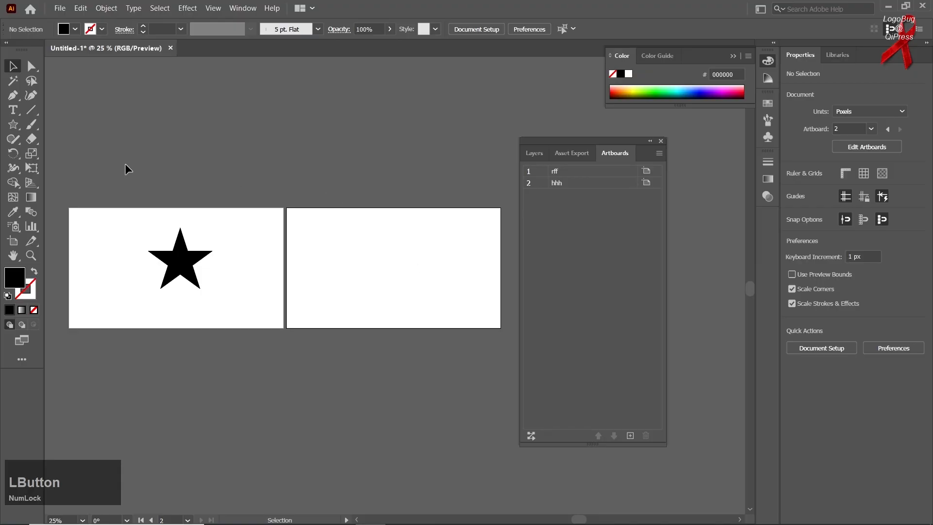
Try drawing a narrow artboard about 21 by 911 px over artboard hhh with the Artboard tool, and undo it
{"action": "left_click", "coordinate": [13, 241]}
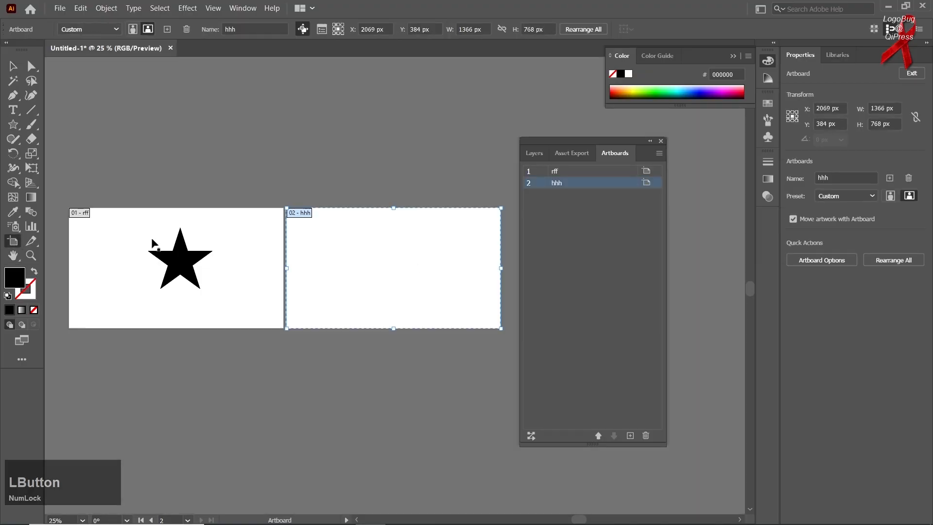
{"action": "left_click_drag", "start_coordinate": [392, 158], "coordinate": [400, 305]}
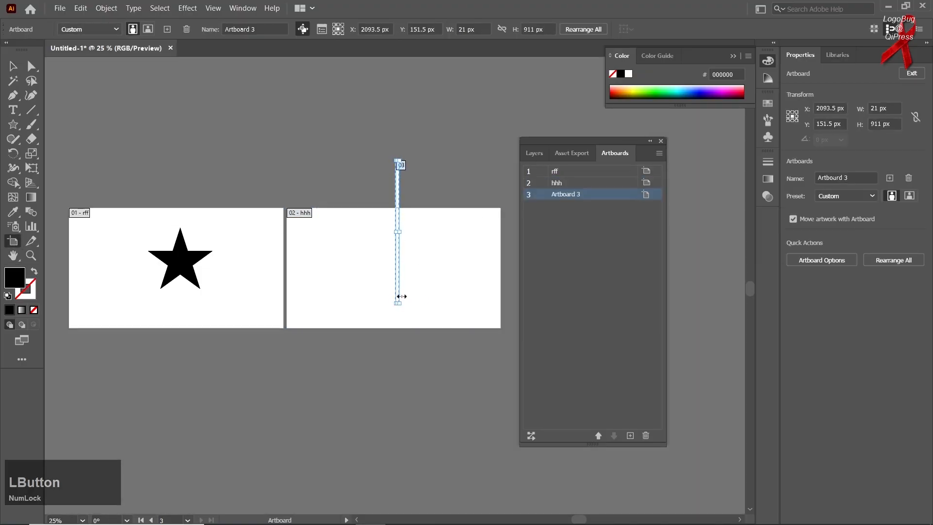
{"action": "key", "text": "ctrl+z"}
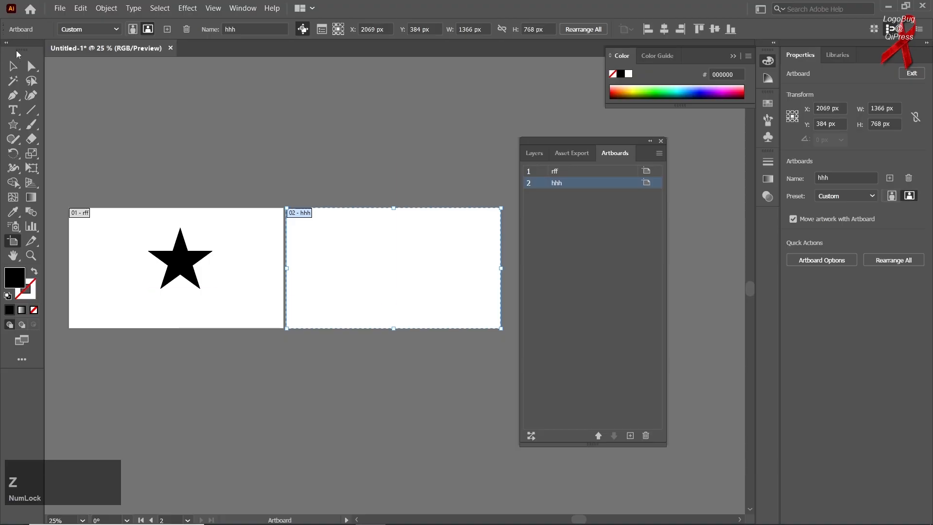
{"action": "left_click", "coordinate": [12, 67]}
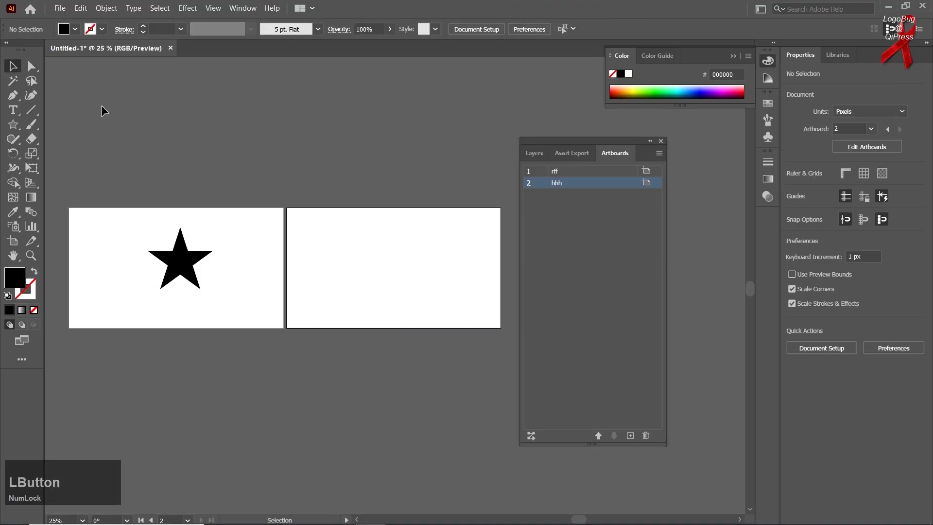
Move artboard hhh above rff in the artboard order and back below it
{"action": "left_click", "coordinate": [598, 436]}
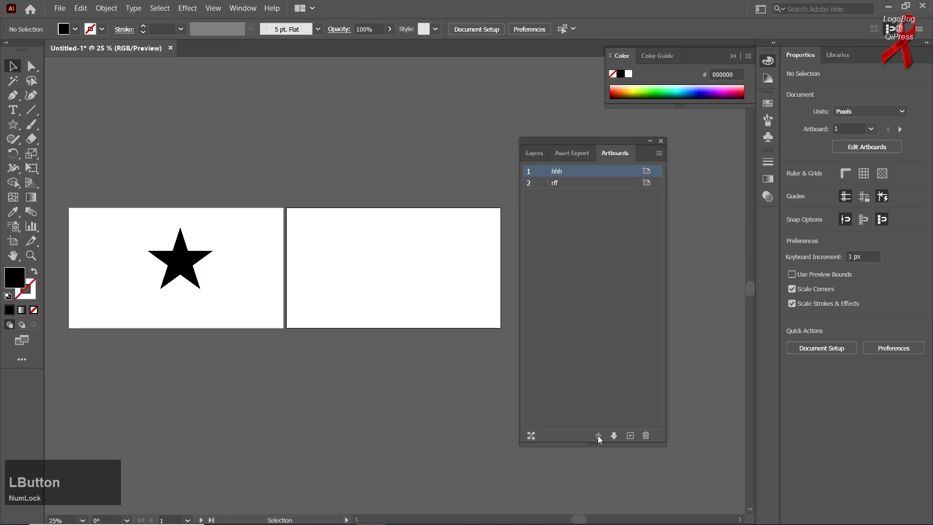
{"action": "left_click", "coordinate": [614, 436]}
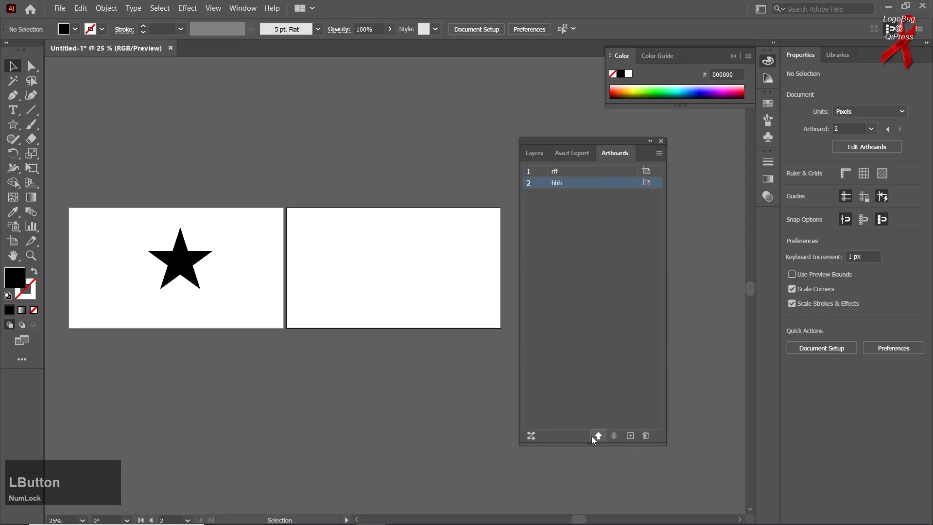
Rearrange all artboards in a two-column grid with 20 px spacing, moving the artwork with them
{"action": "left_click", "coordinate": [524, 434]}
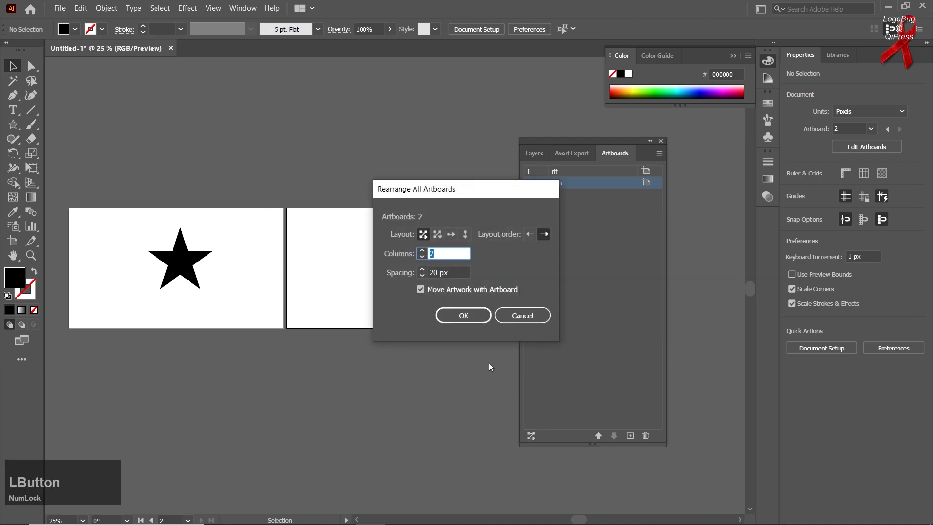
{"action": "left_click", "coordinate": [465, 321]}
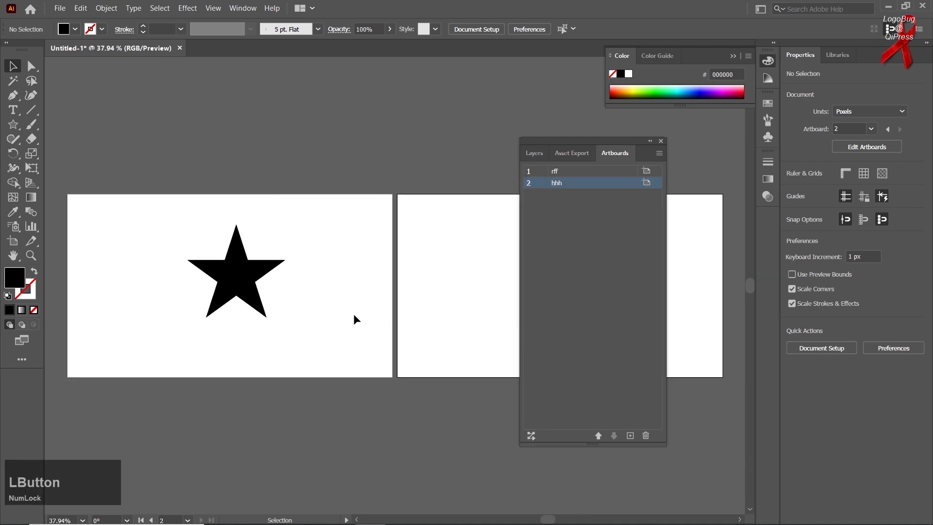